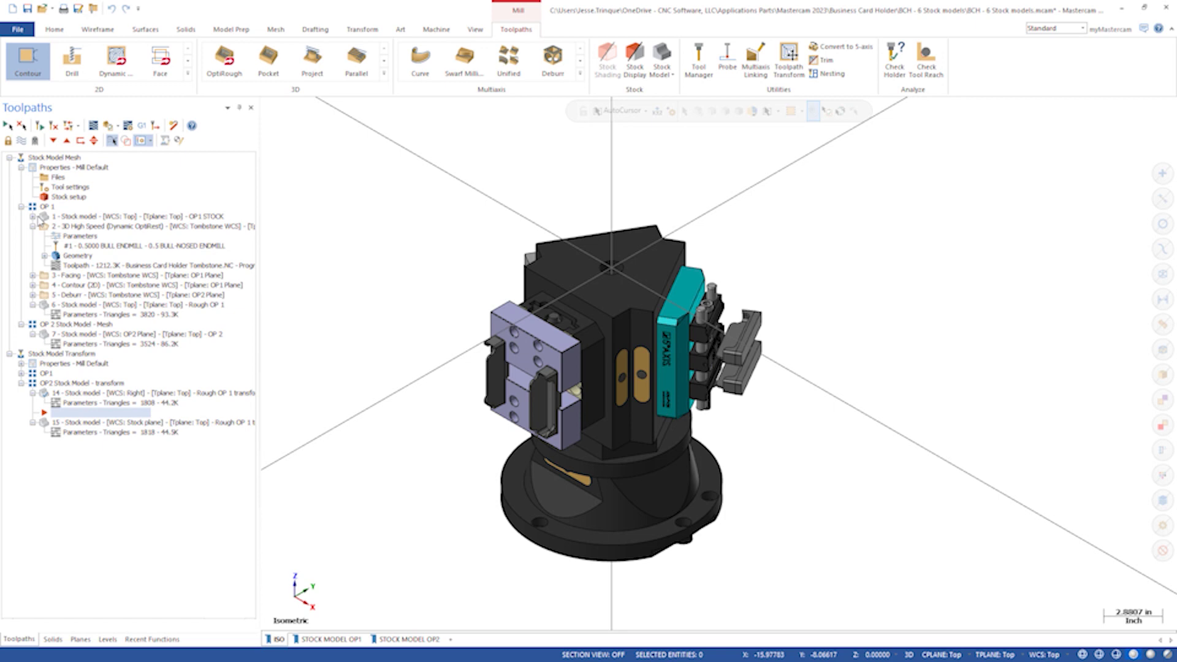
# Step: Review the stock definition of the OP1 STOCK stock model and accept it with its Model initial shape
pyautogui.click(32, 216)
pyautogui.doubleClick(90, 227)
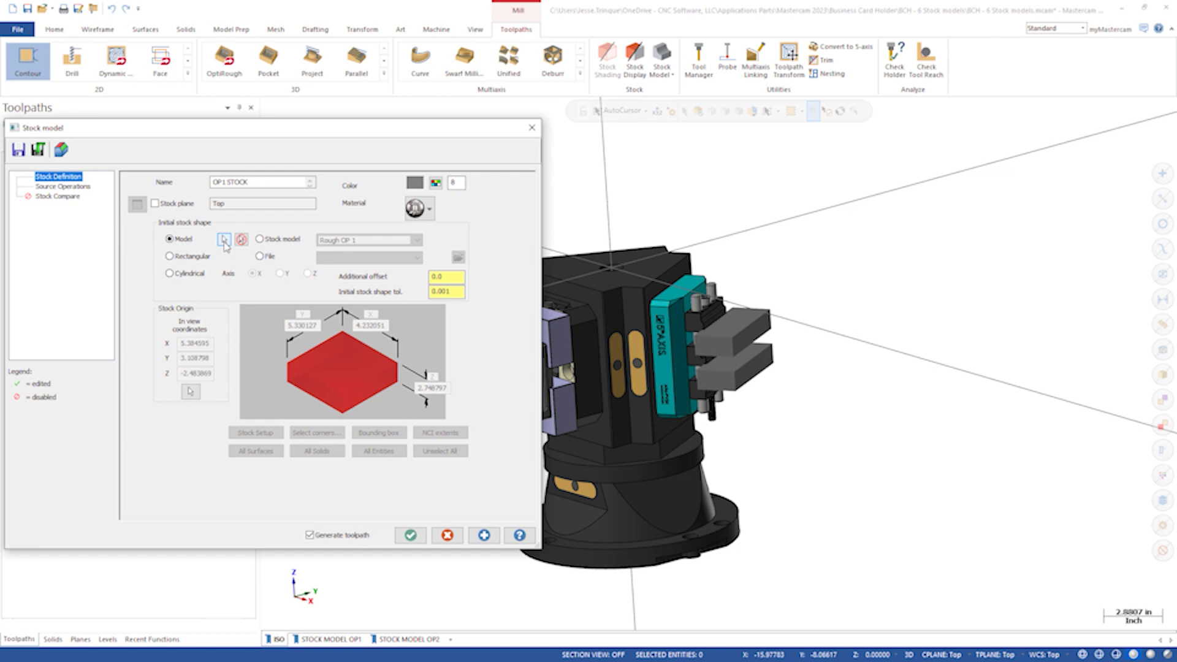
pyautogui.click(410, 535)
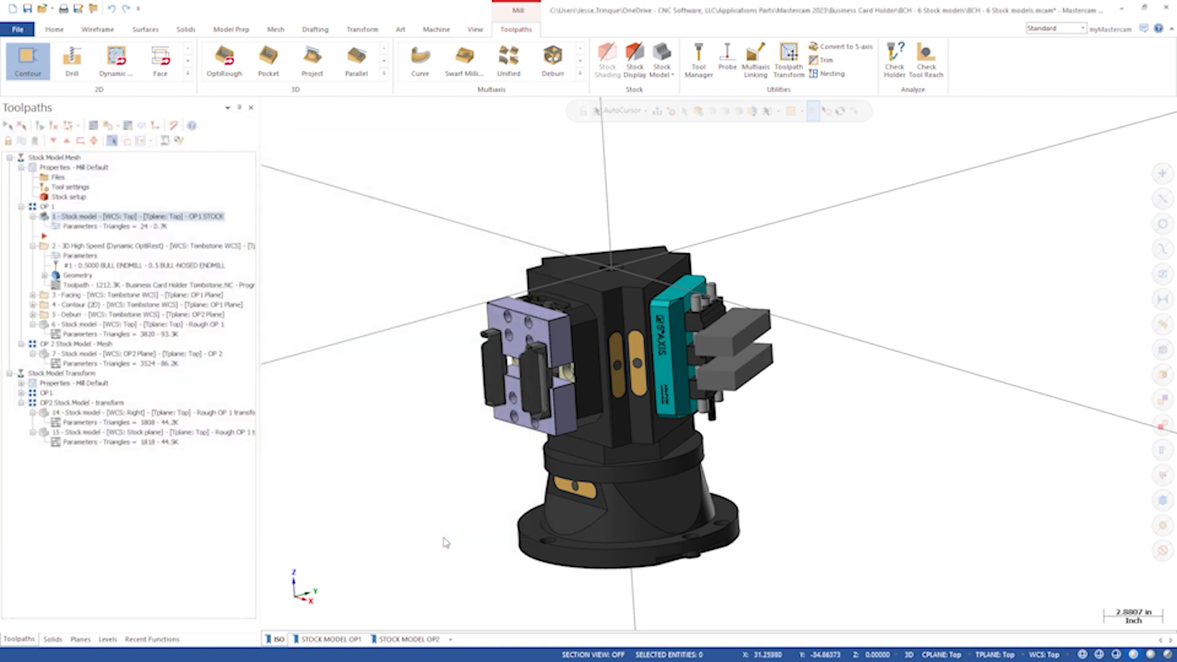
# Step: Review the Rough OP 1 stock model's initial stock shape, OP1 STOCK, and its source operations, and inspect the resulting stock on the tombstone
pyautogui.moveTo(122, 216); pyautogui.dragTo(135, 328, button='right')
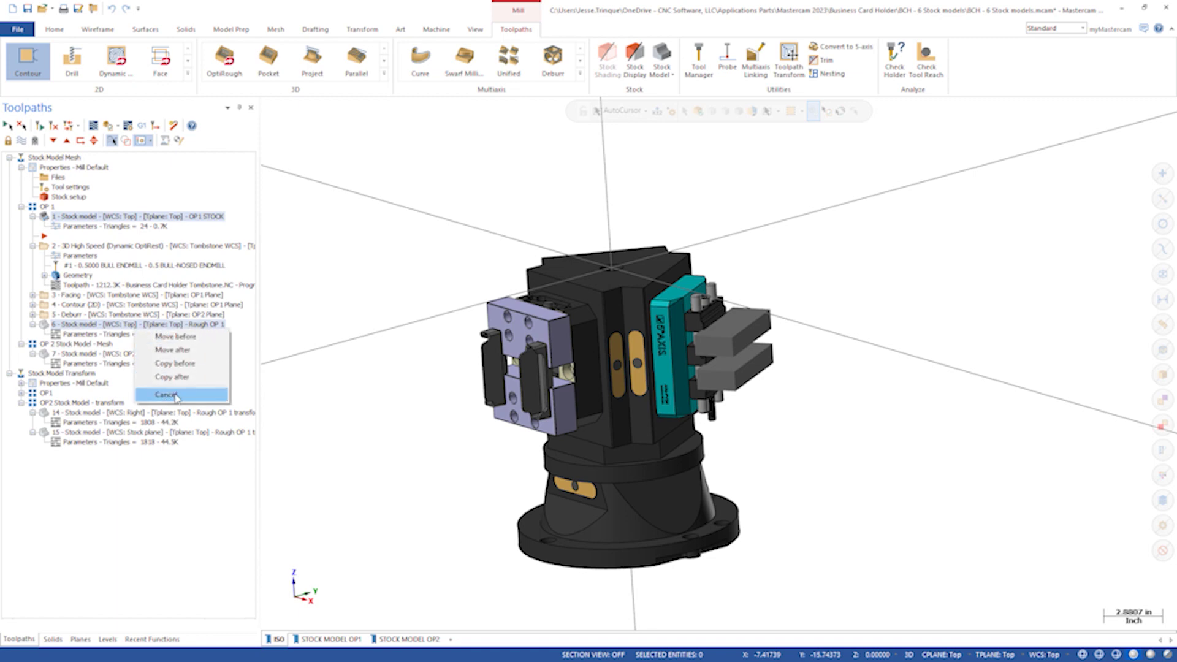
pyautogui.click(175, 394)
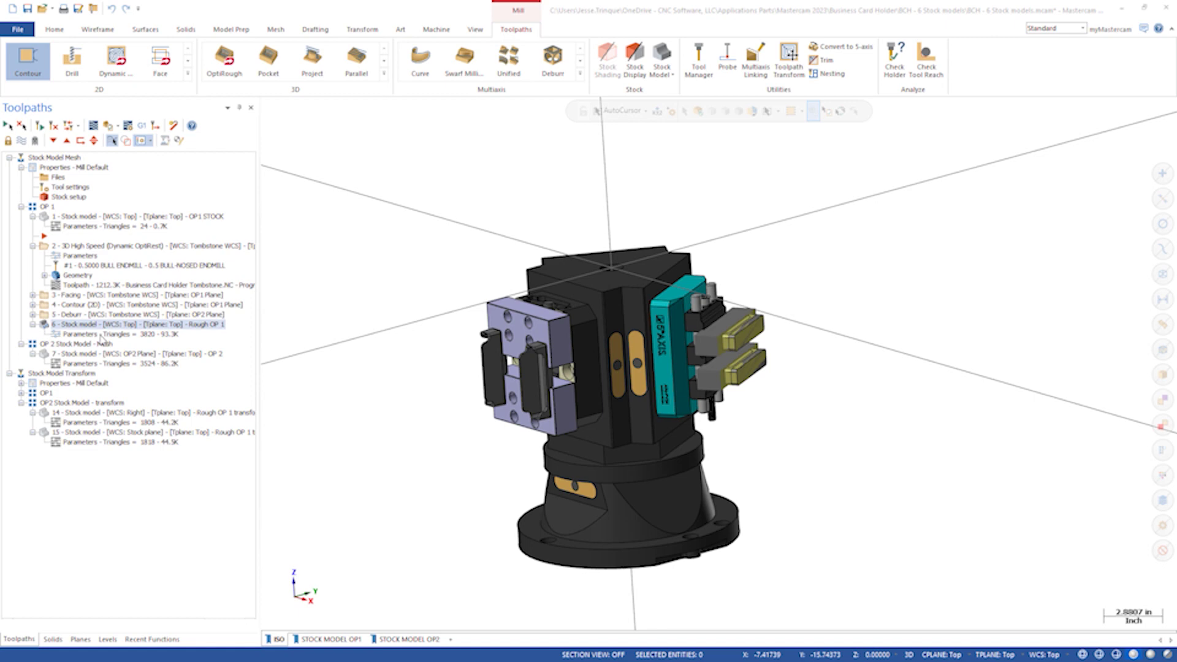
pyautogui.click(100, 336)
pyautogui.click(334, 242)
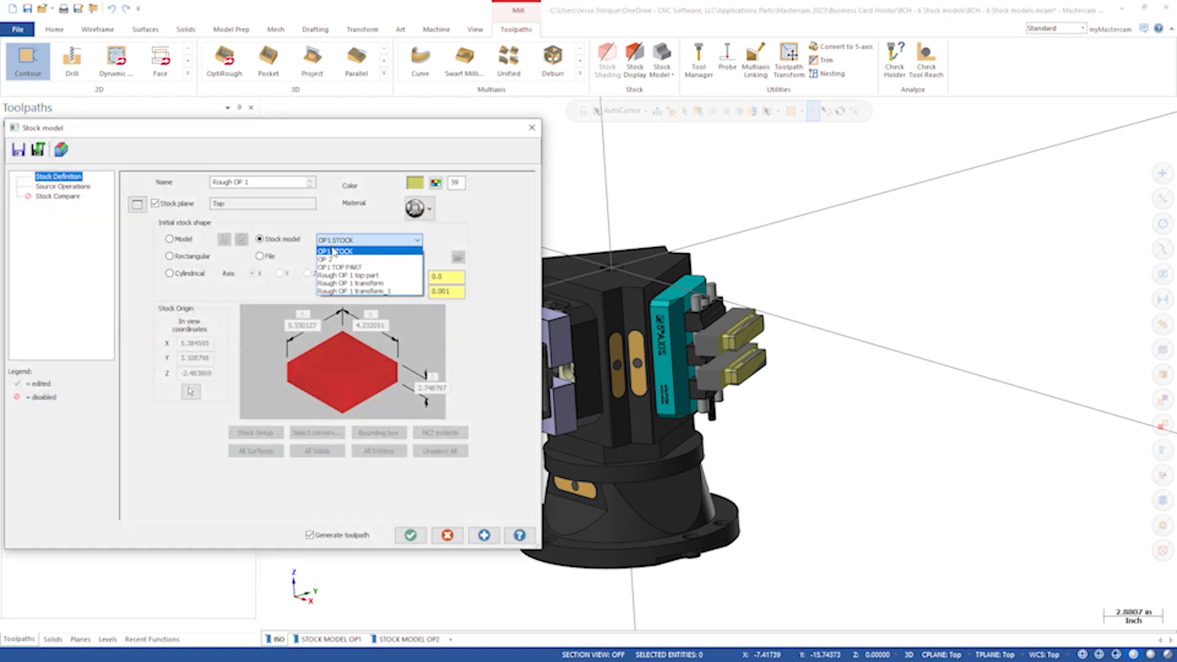
pyautogui.click(334, 251)
pyautogui.click(63, 186)
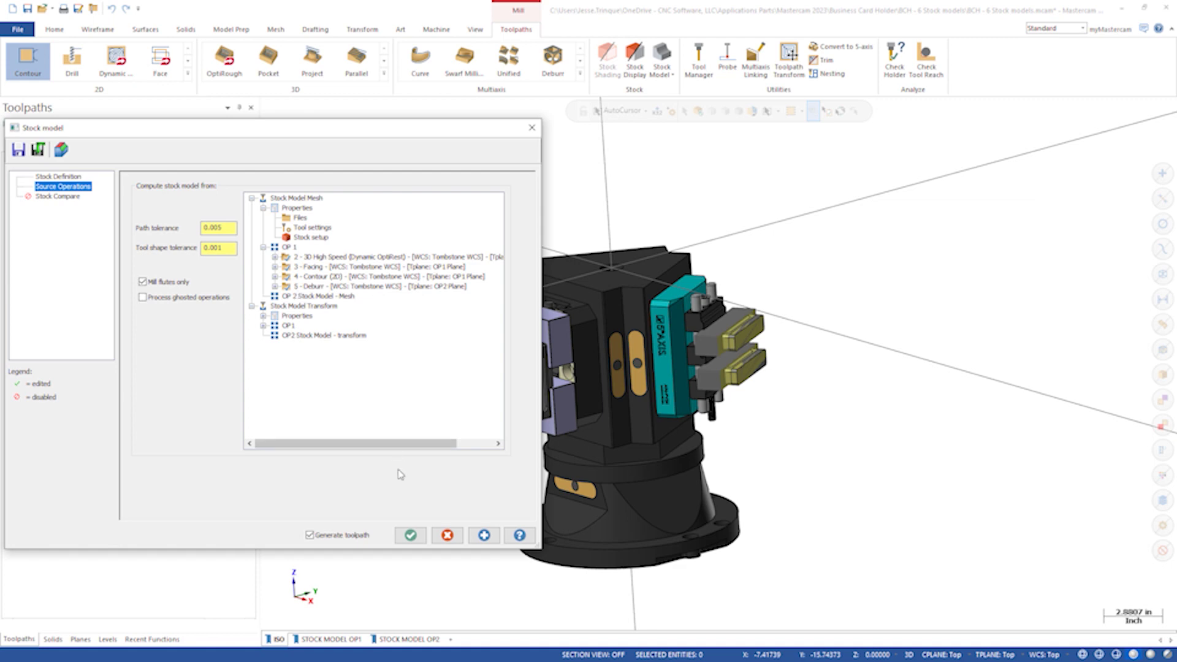
pyautogui.click(410, 535)
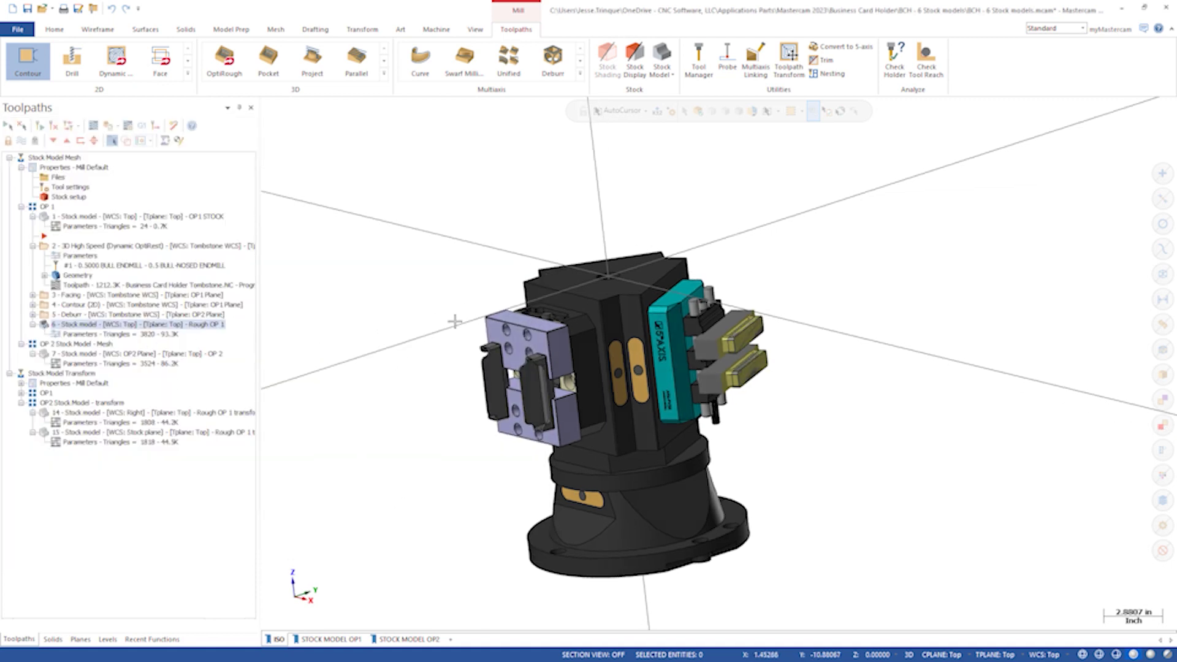
pyautogui.scroll(5, 455, 321)
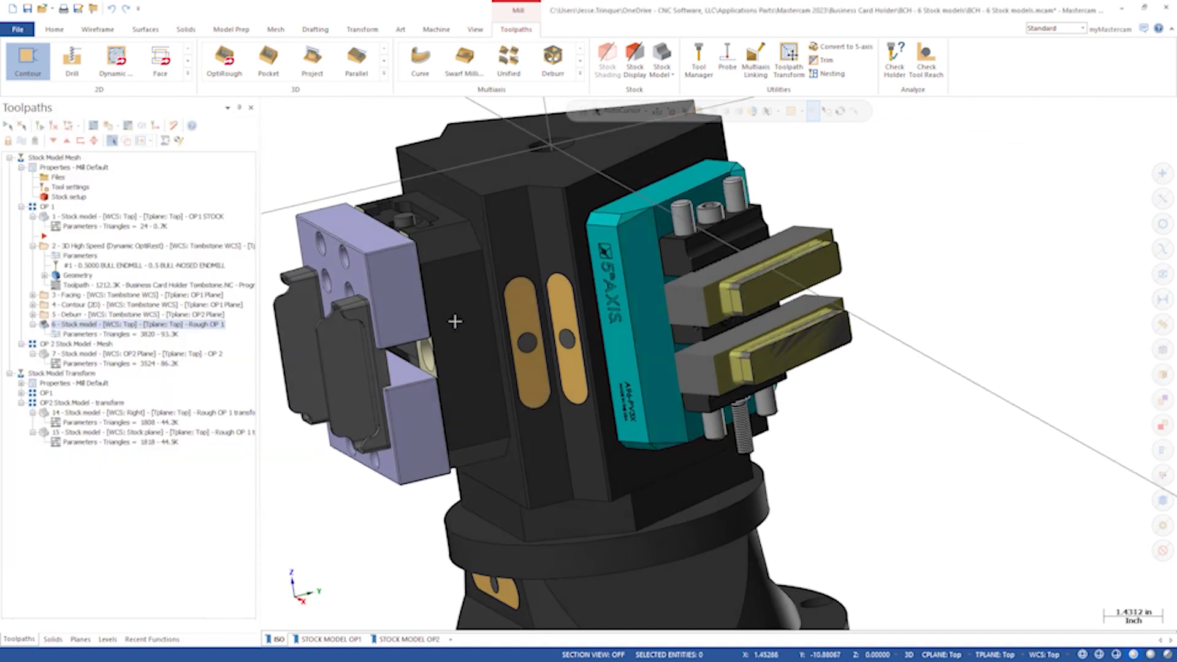
pyautogui.hotkey('alt', 'Left')
pyautogui.hotkey('alt', 'Left')
pyautogui.scroll(5, 455, 321)
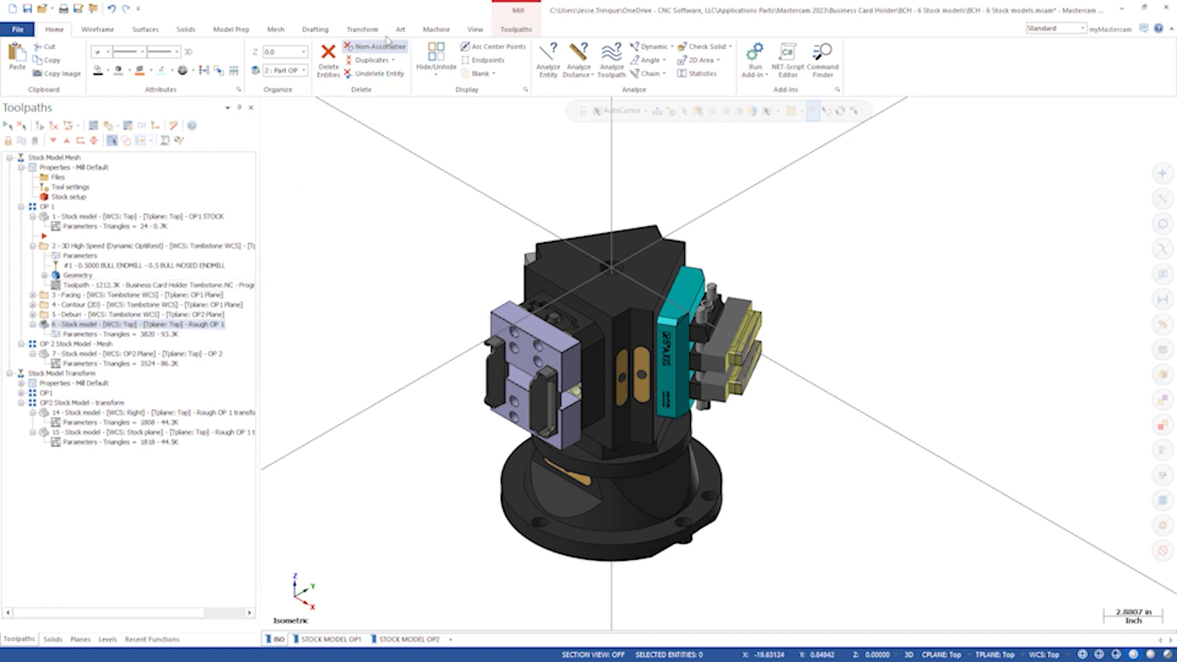
# Step: Convert the Rough OP 1 stock model to a mesh
pyautogui.click(505, 29)
pyautogui.click(661, 68)
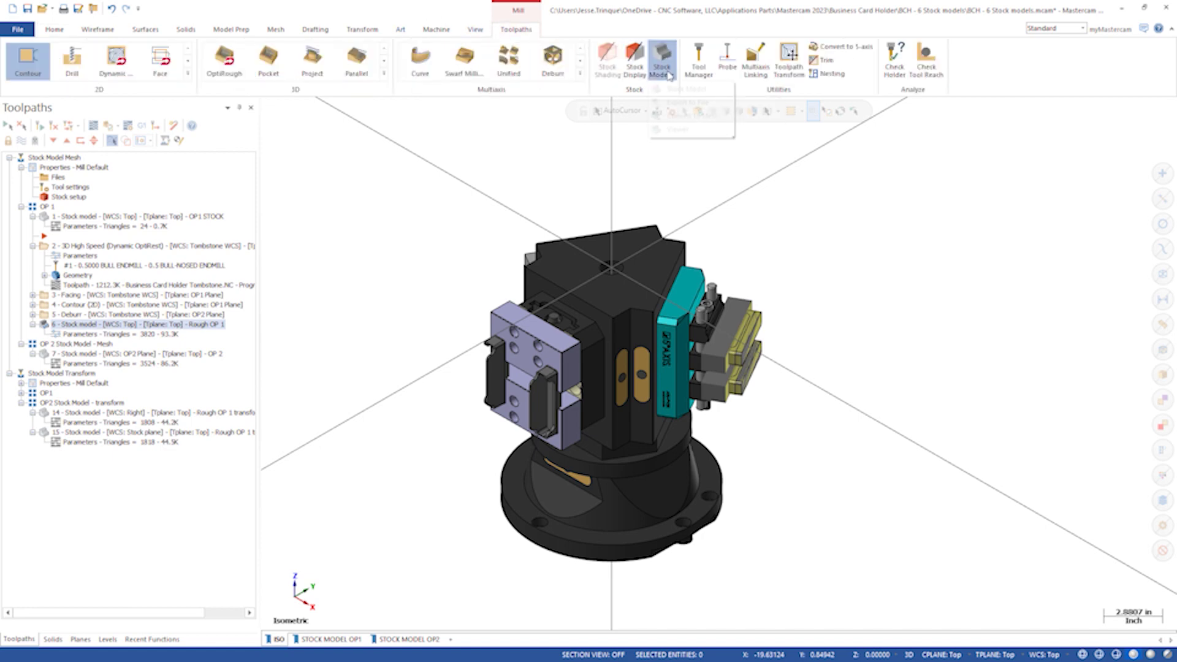
pyautogui.click(680, 117)
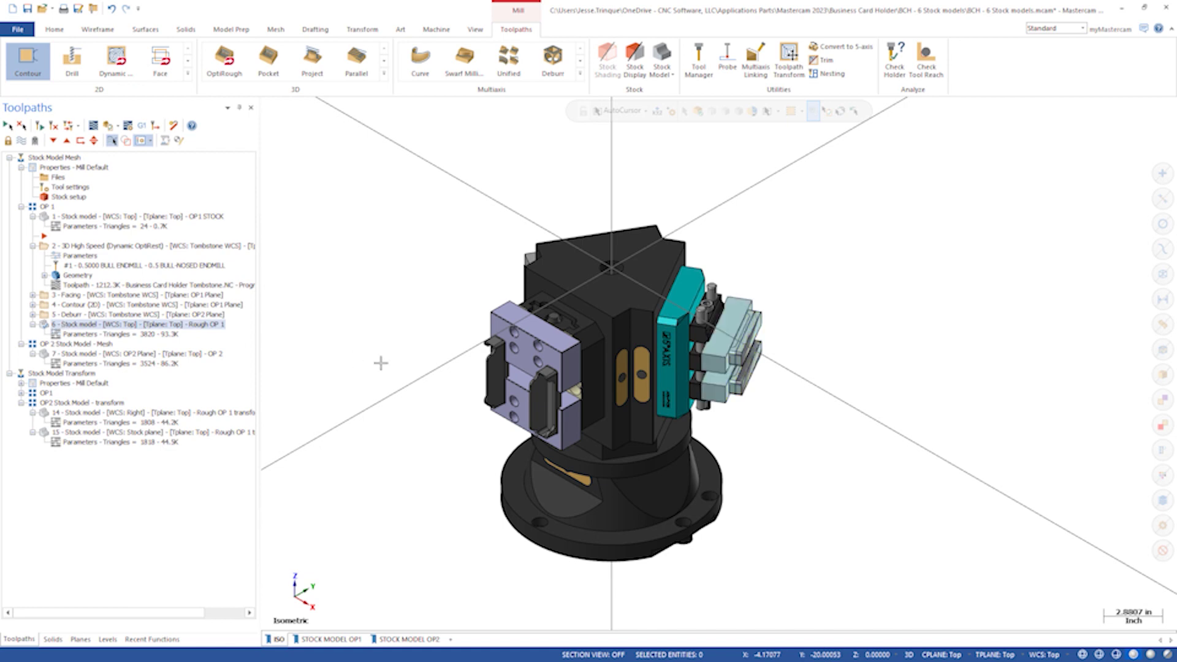
# Step: Start a Dynamic move of the converted mesh and place the gnomon origin on it
pyautogui.click(742, 346)
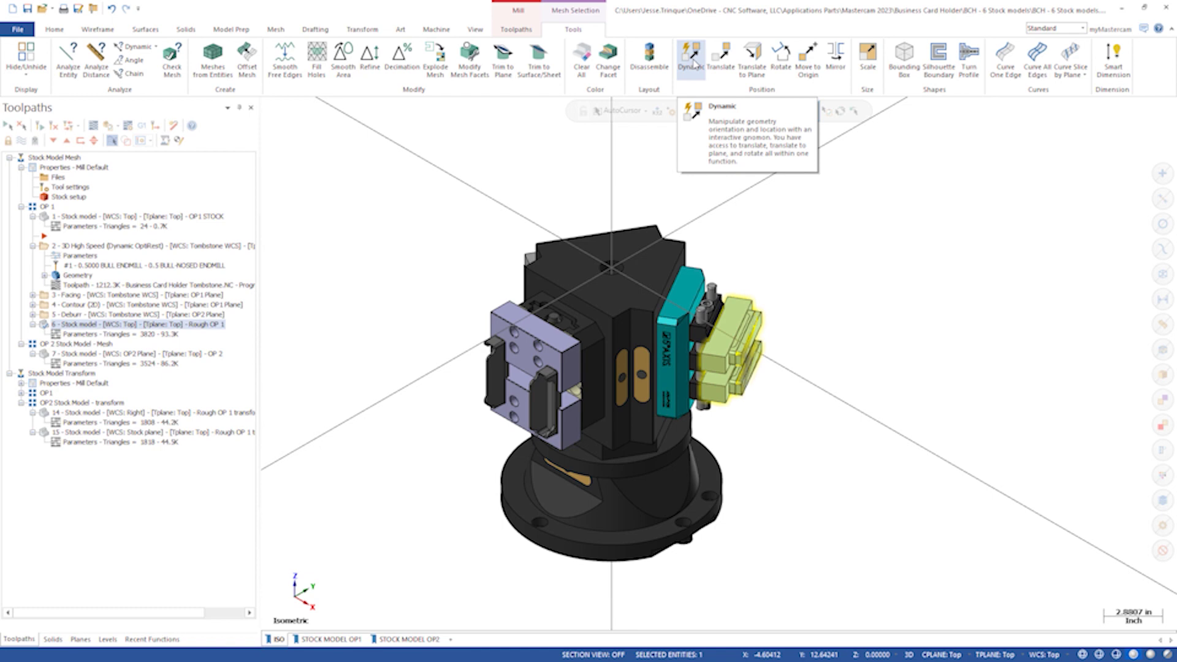
pyautogui.click(694, 63)
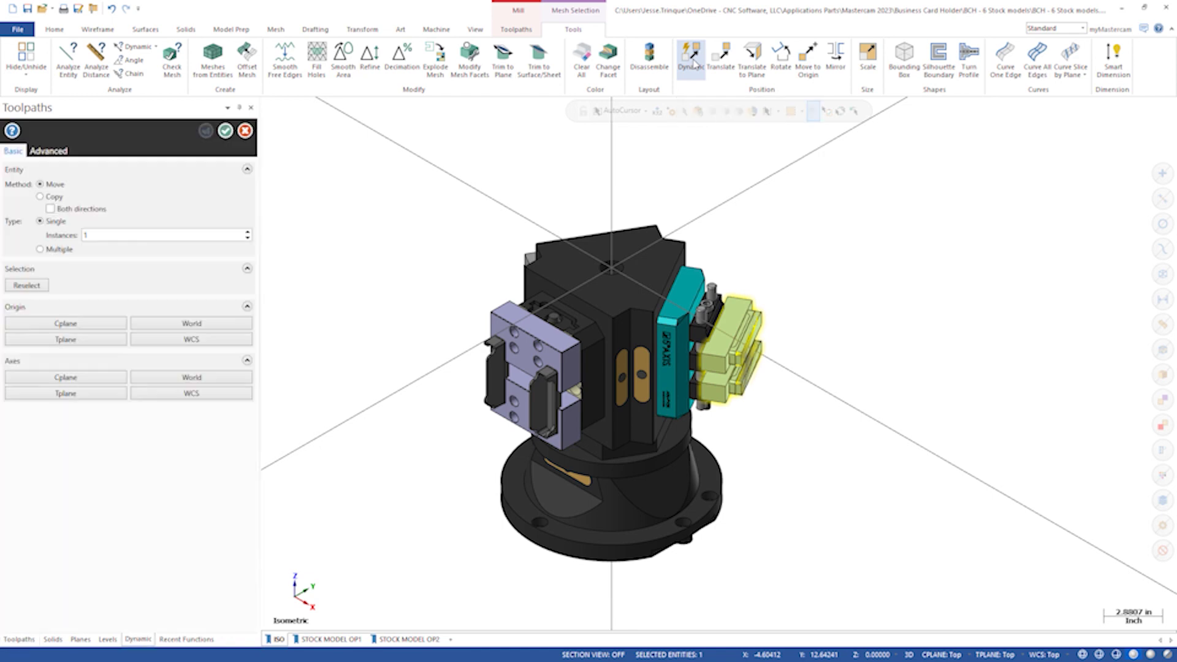
pyautogui.click(724, 362)
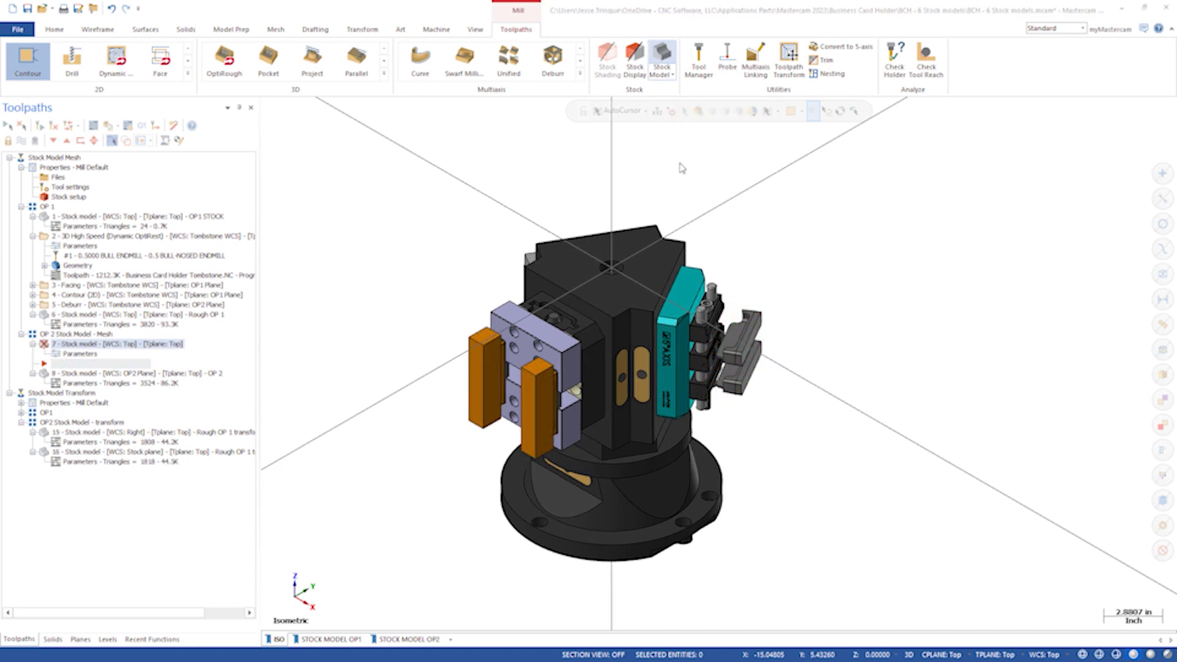
# Step: Define the new stock model in the OP 2 group from the orange meshes on the second fixture, using the Model shape
pyautogui.click(58, 177)
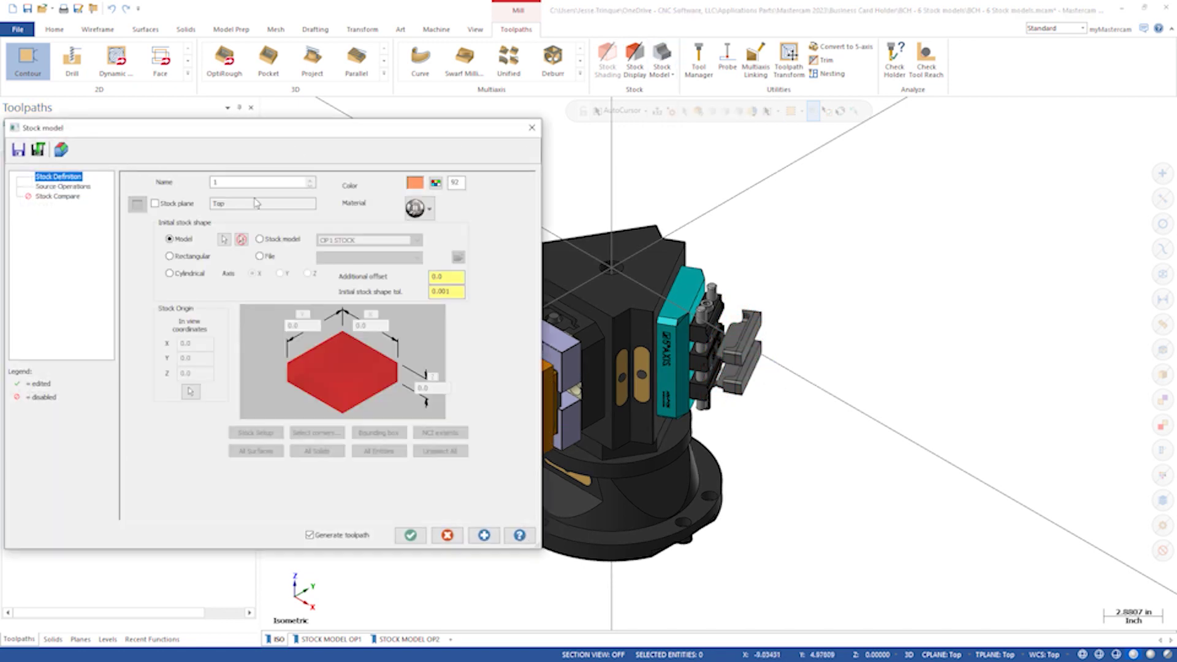
pyautogui.click(223, 240)
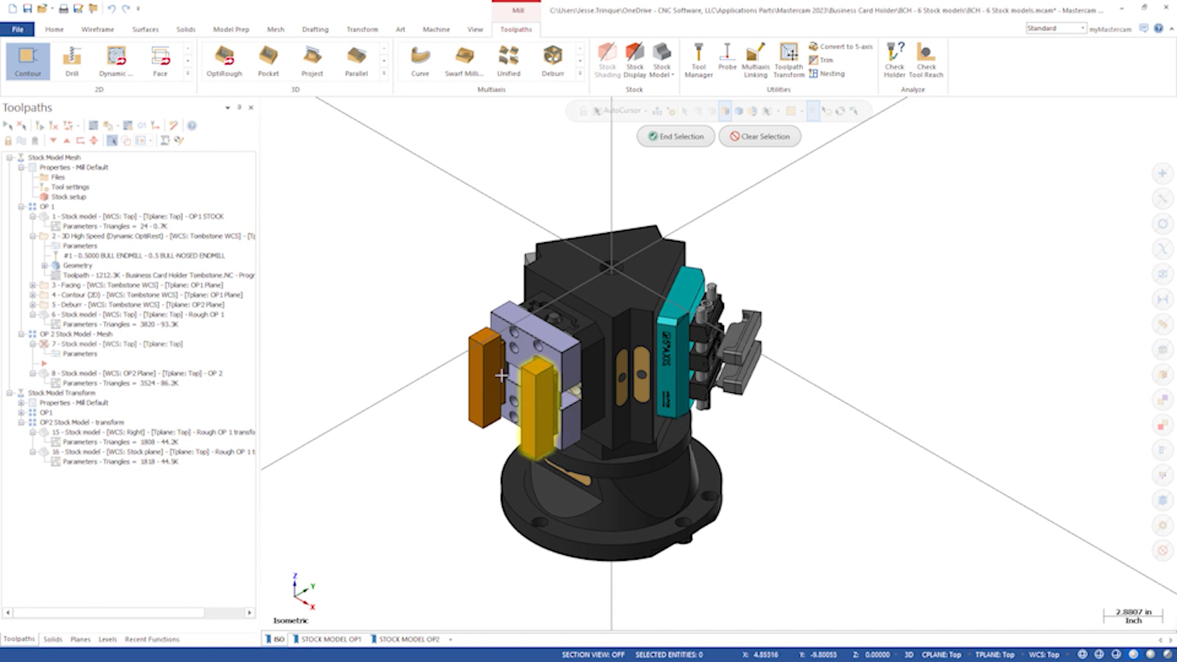
pyautogui.click(687, 138)
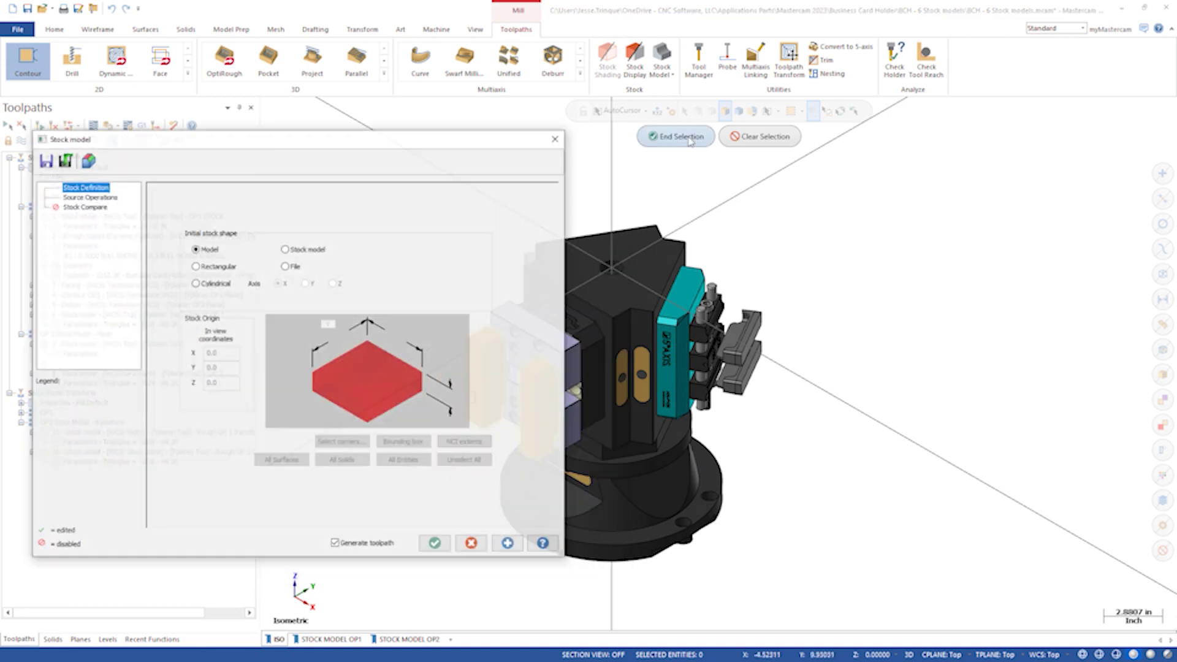
pyautogui.click(410, 535)
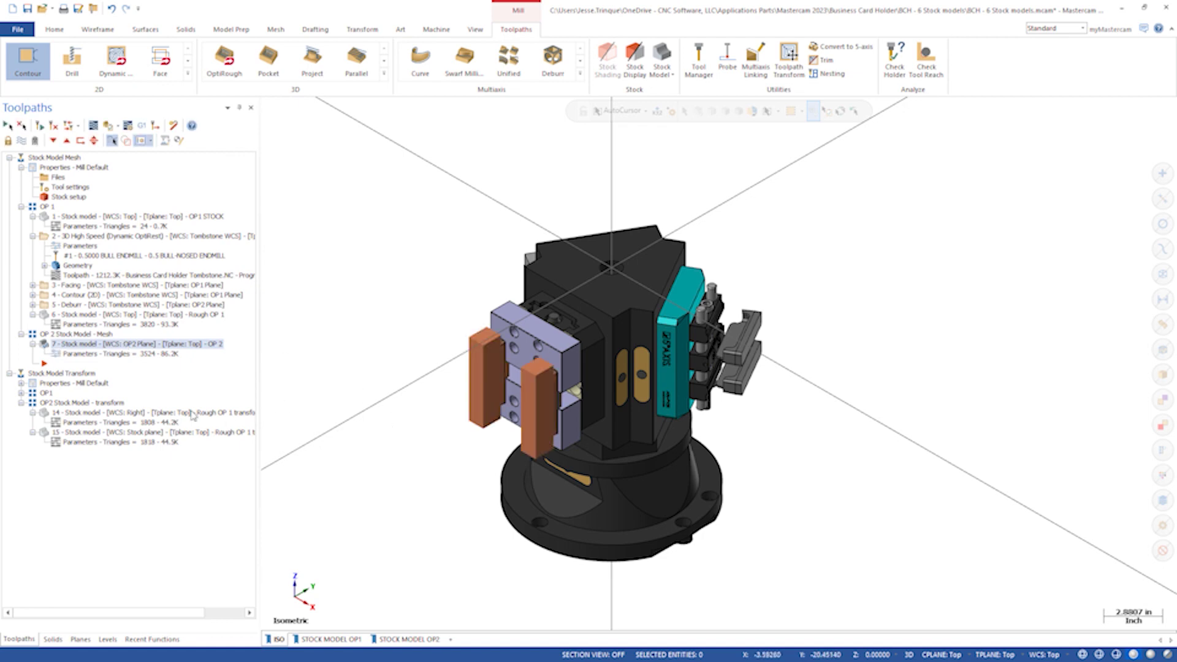
# Step: Review the OP 2 stock model's definition and step through the OP 1 roughing, facing, contour, deburr and stock model operations
pyautogui.click(80, 353)
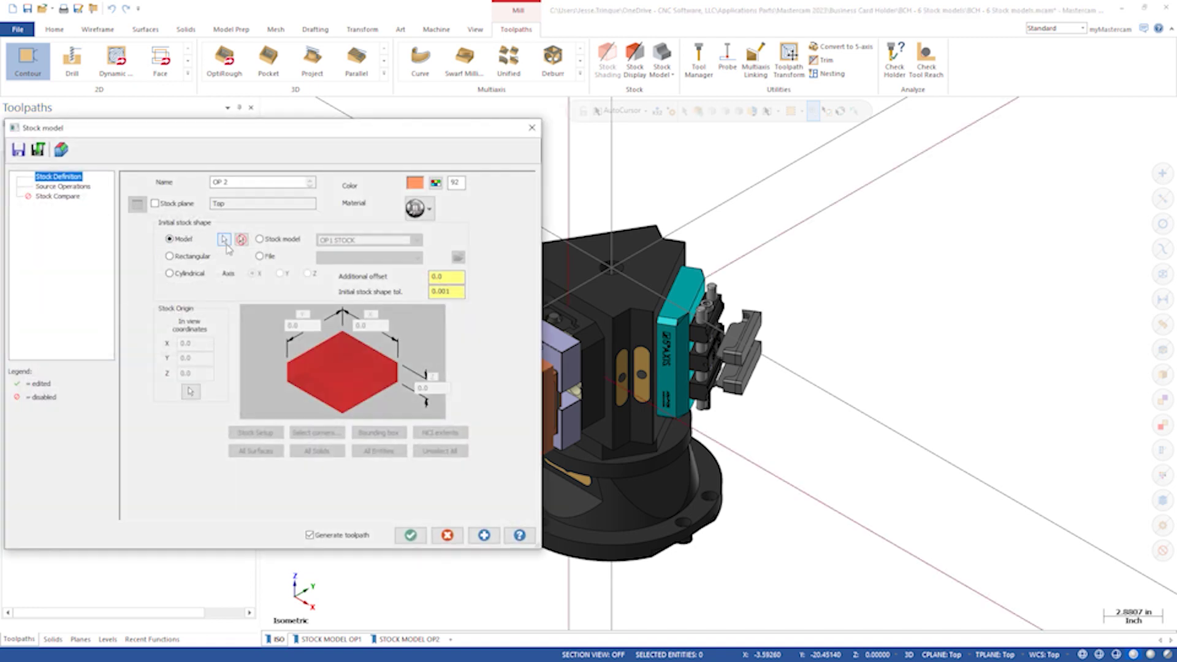
pyautogui.click(446, 537)
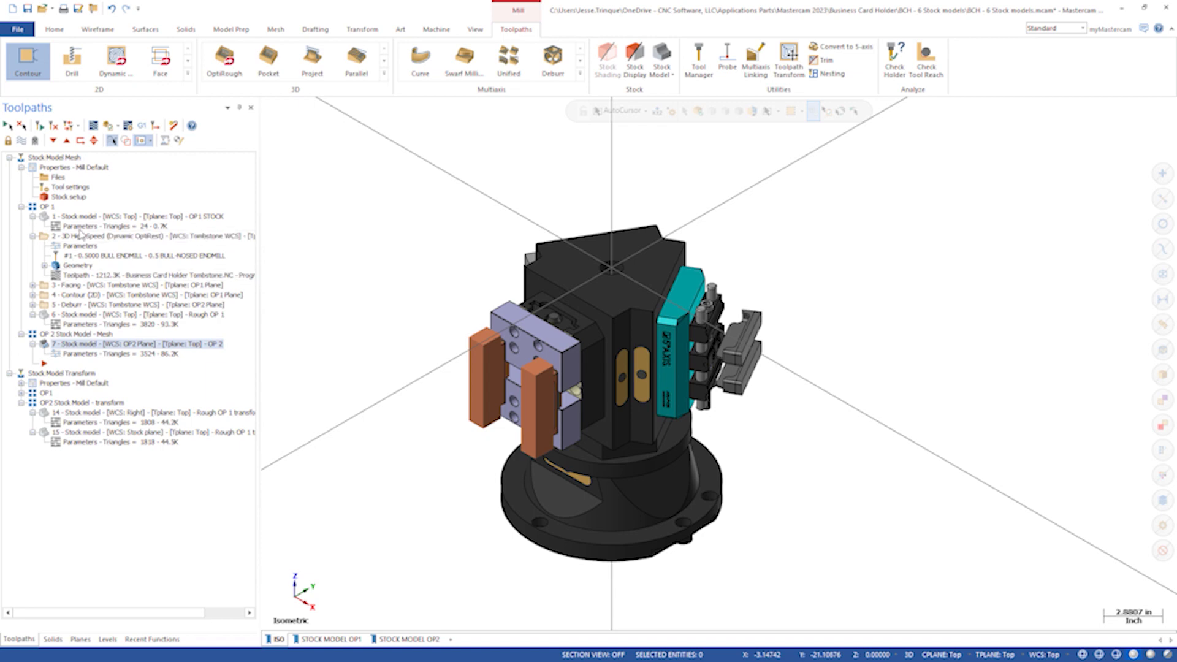
pyautogui.click(80, 235)
pyautogui.click(76, 285)
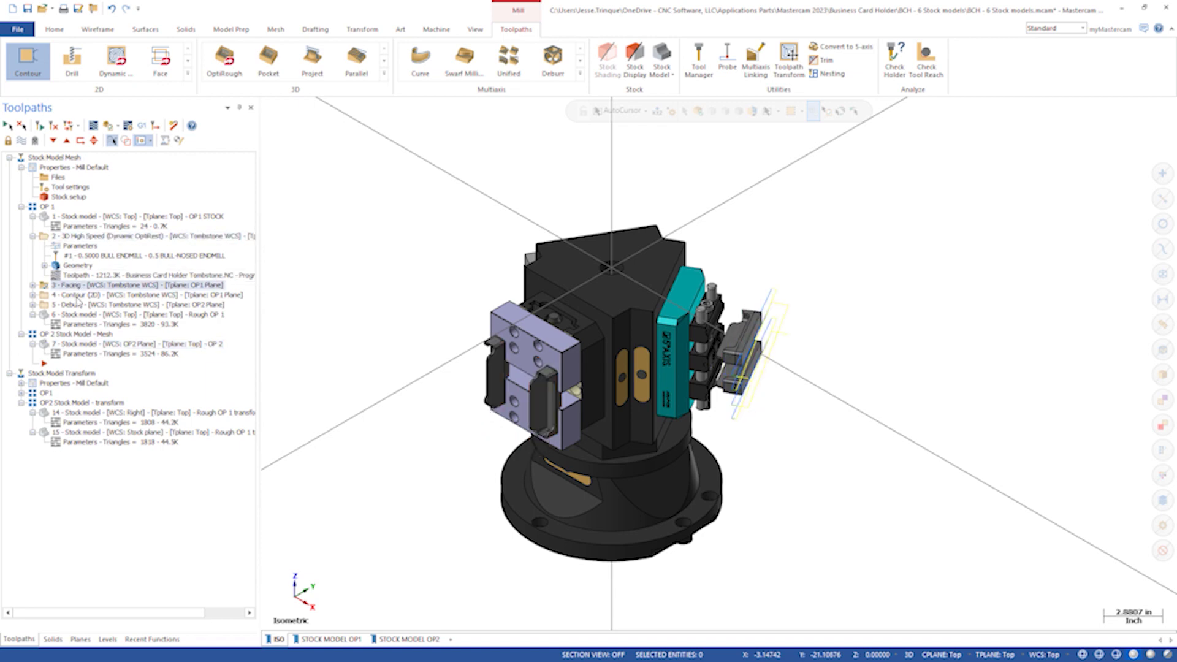
pyautogui.click(78, 297)
pyautogui.click(78, 304)
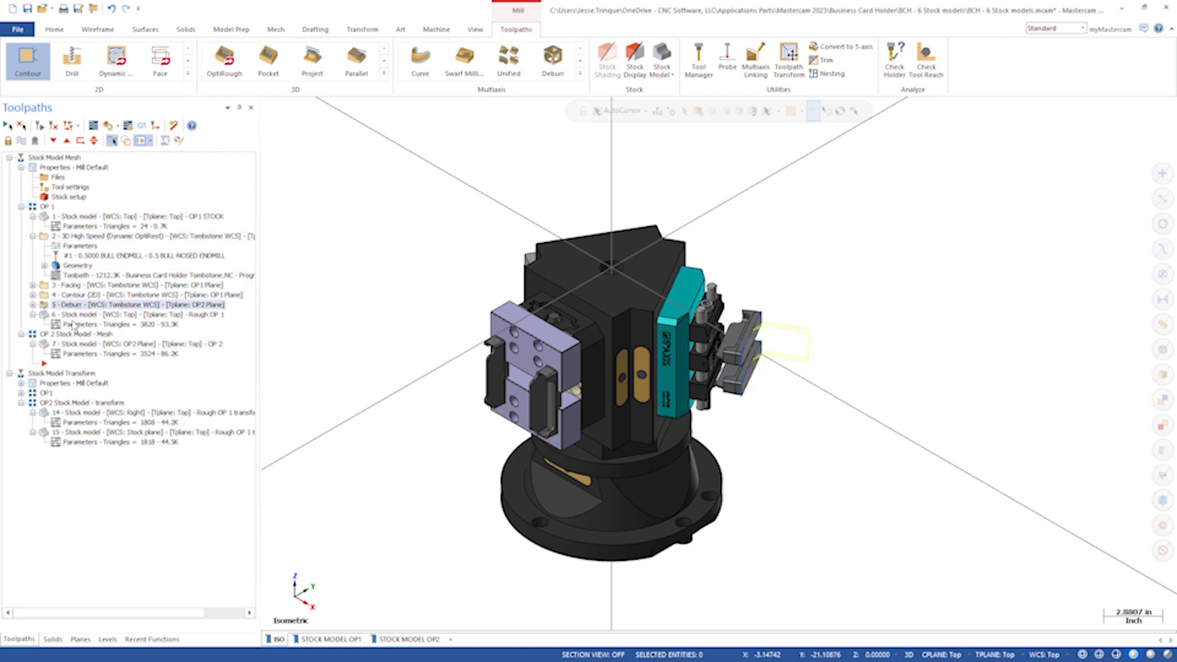
pyautogui.click(74, 316)
pyautogui.click(85, 345)
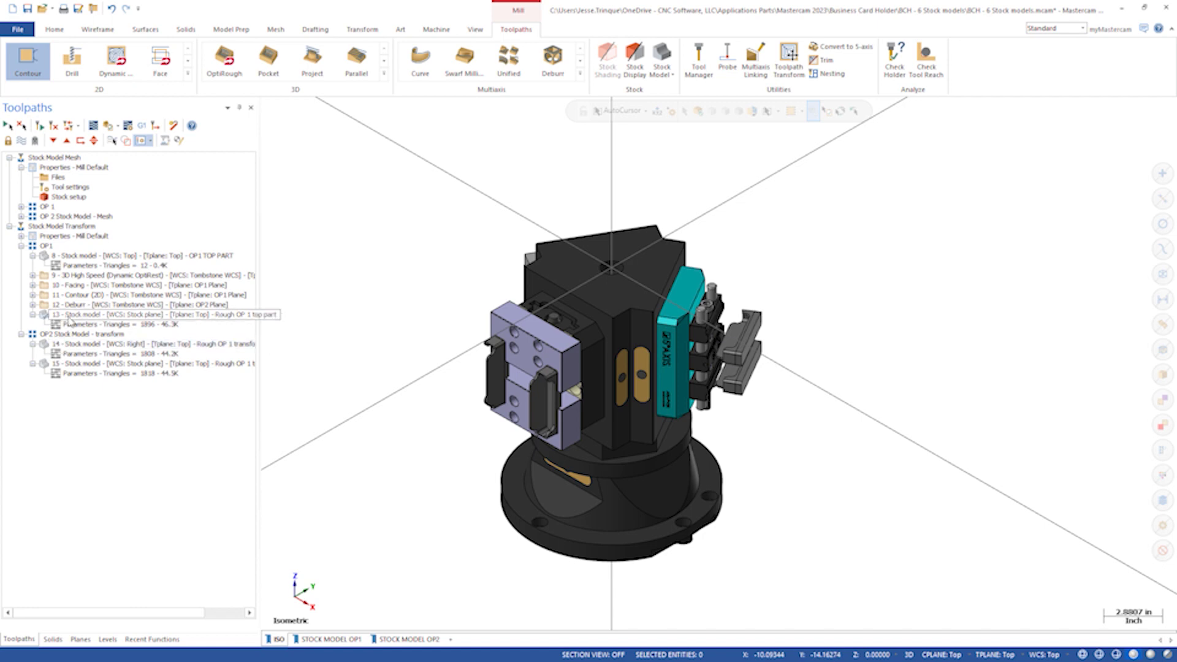
# Step: Preview the Rough OP 1 top part stock model and check the initial stock model choices for Rough OP 1 transform
pyautogui.click(68, 317)
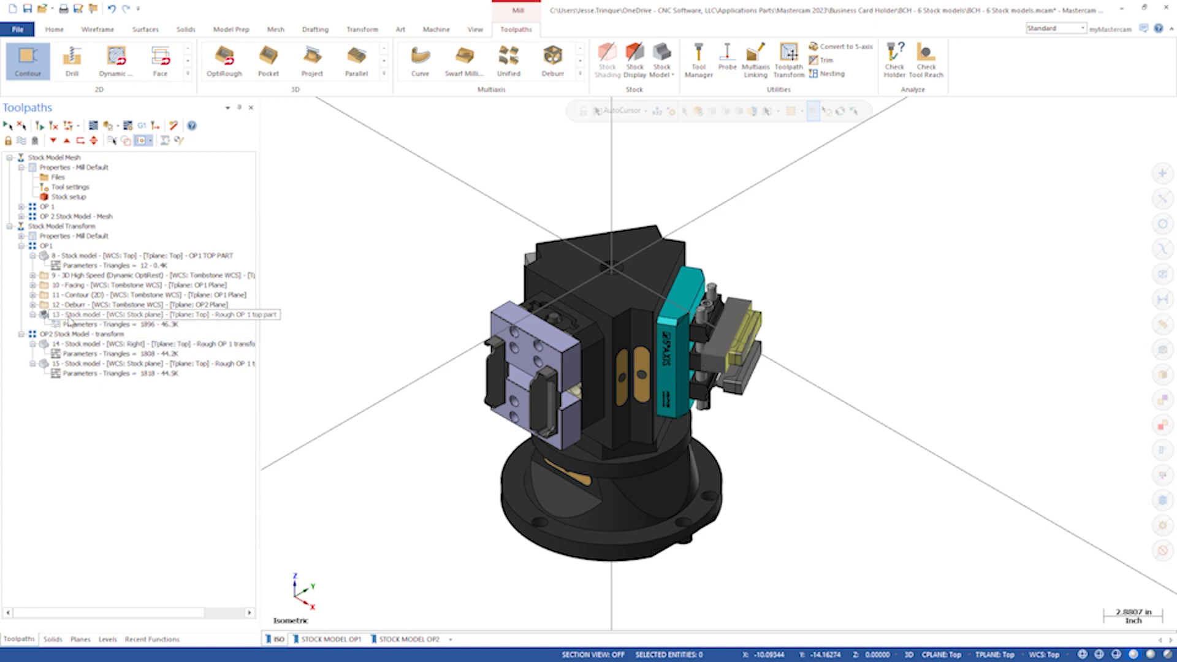
pyautogui.click(70, 318)
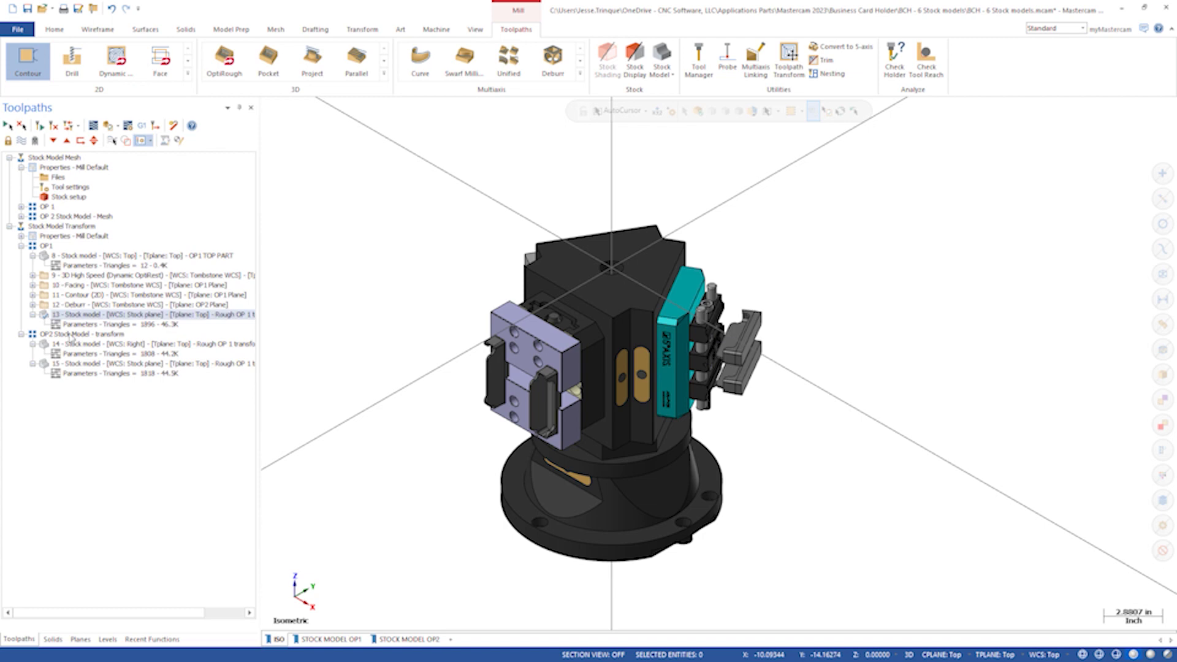
pyautogui.doubleClick(71, 356)
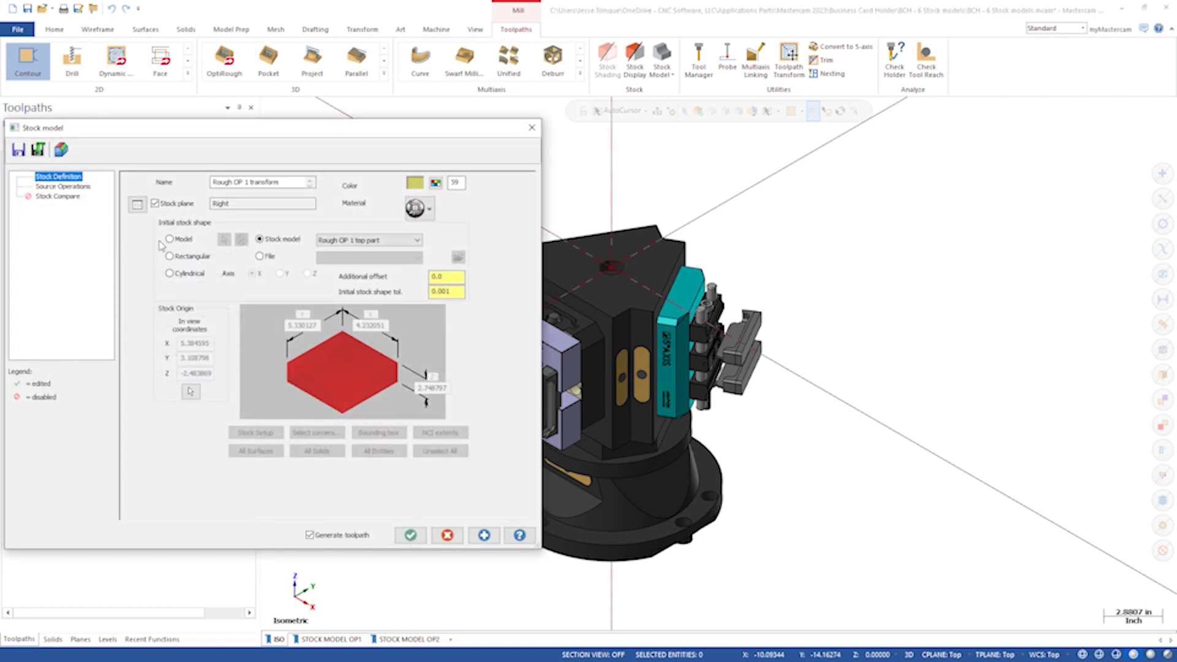
pyautogui.click(332, 242)
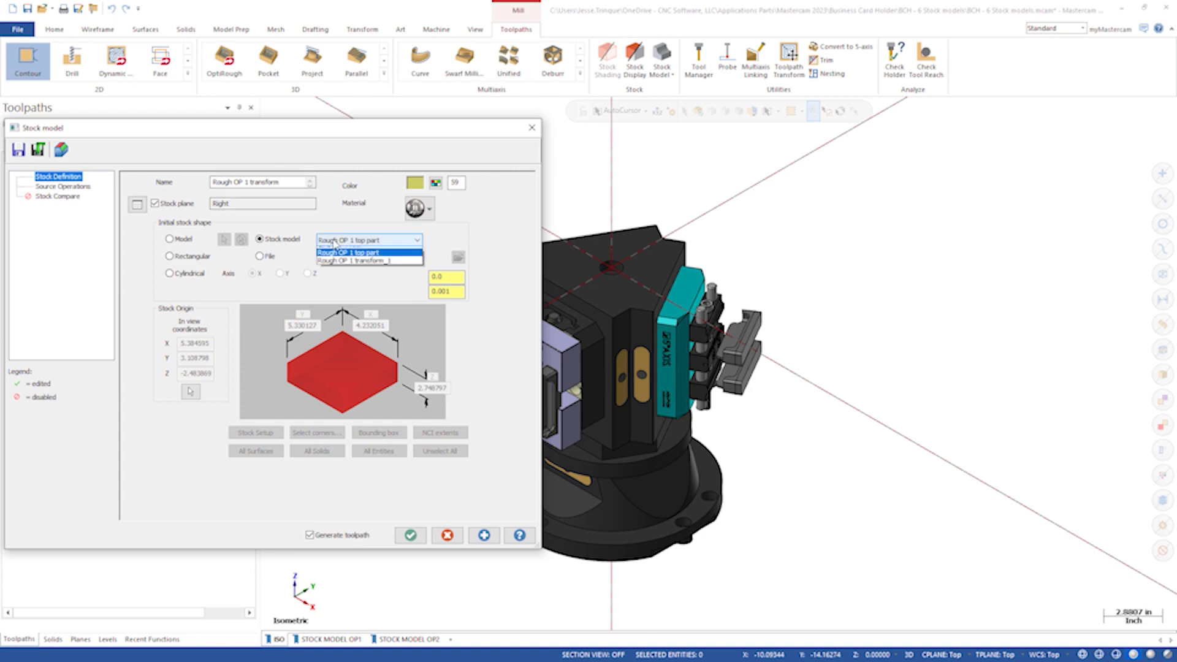
pyautogui.click(336, 283)
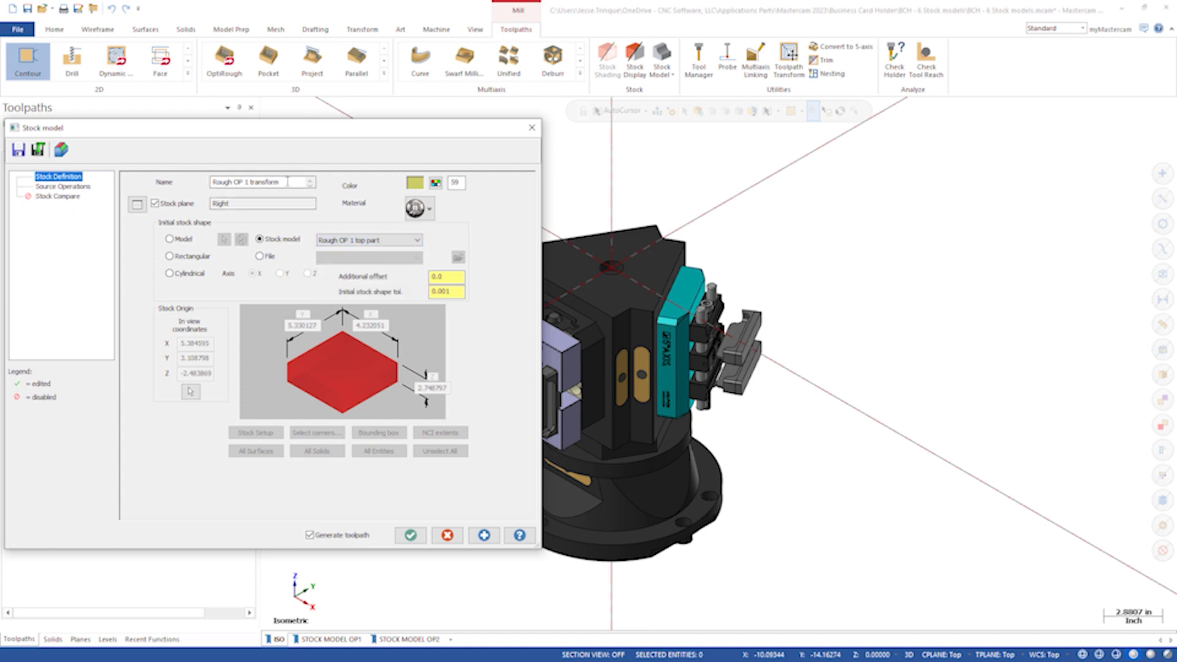
# Step: Check the Rough OP 1 transform stock model's name and its Right stock plane option, accept it, and inspect the reoriented stock
pyautogui.click(286, 182)
pyautogui.click(258, 204)
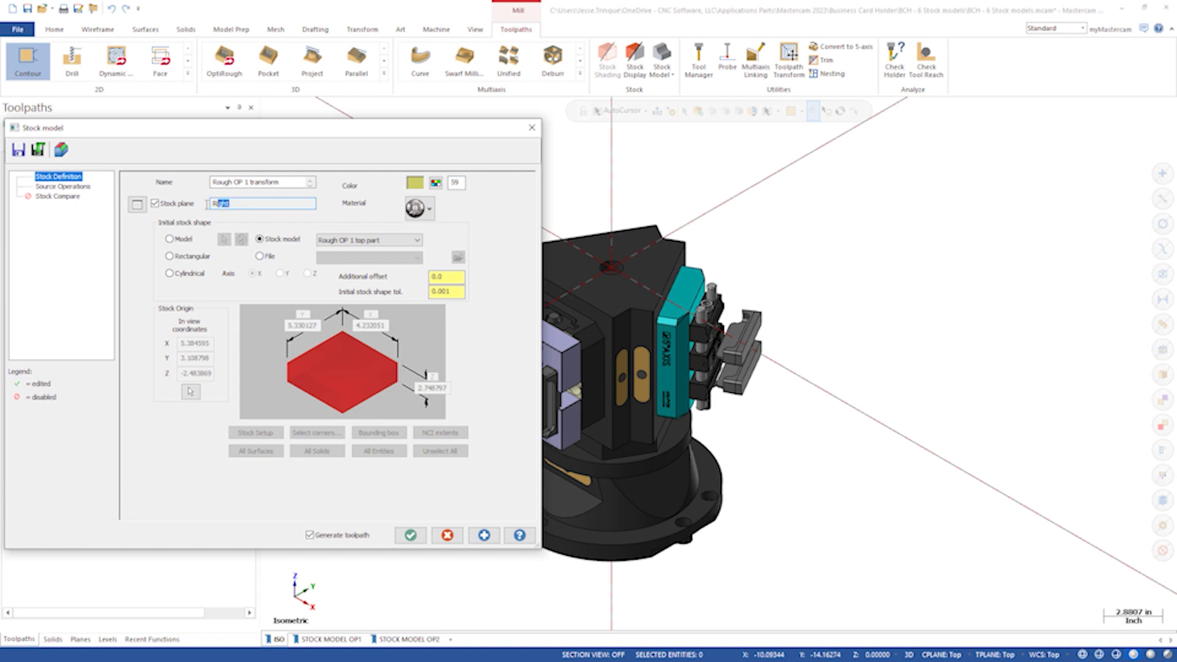
pyautogui.click(156, 204)
pyautogui.click(156, 204)
pyautogui.click(410, 534)
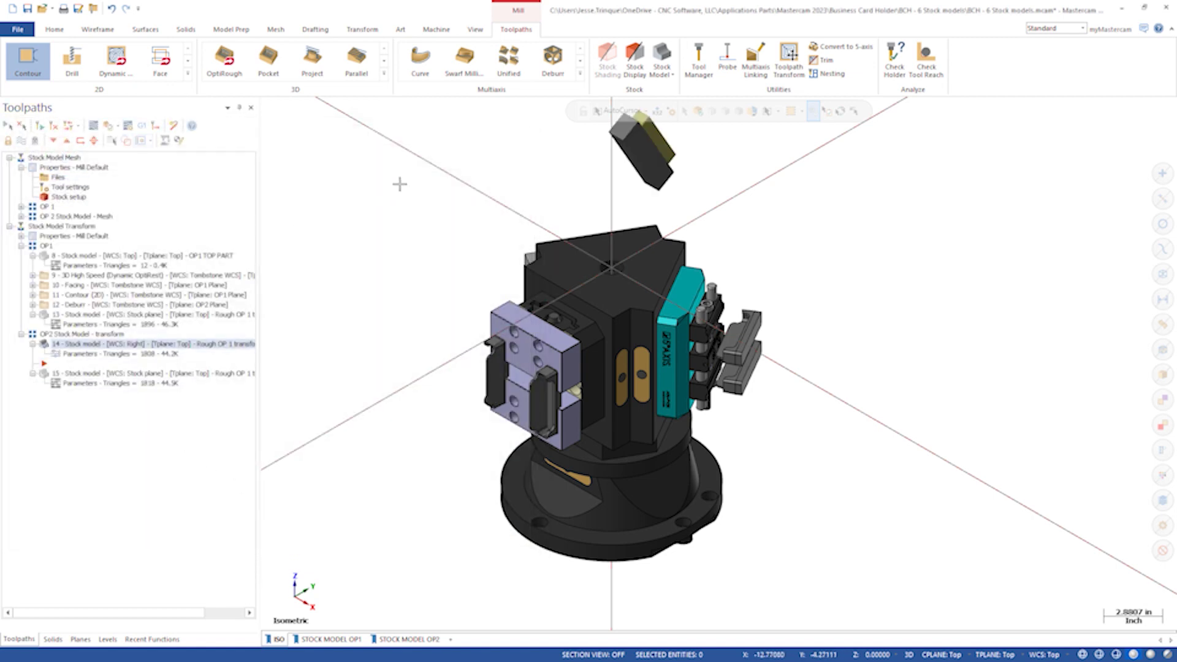
pyautogui.scroll(-1, 506, 284)
pyautogui.moveTo(506, 284); pyautogui.dragTo(394, 270, button='middle')
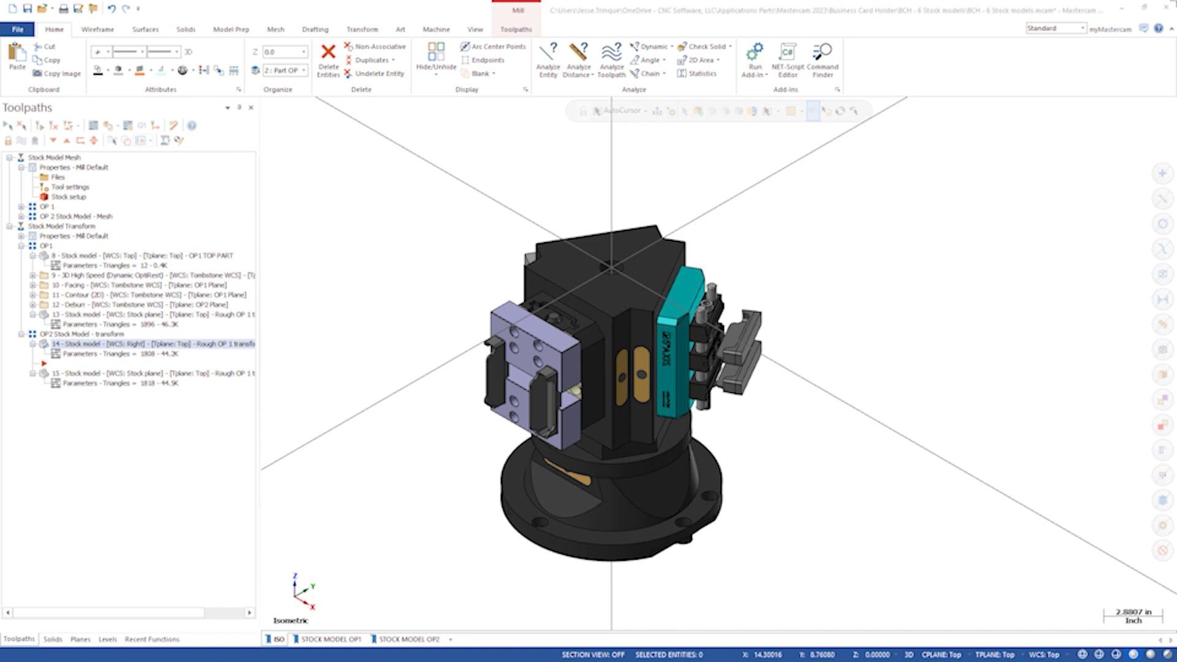
# Step: Switch to the STOCK MODEL OP1 viewsheet and select the Top plane in the list of planes
pyautogui.click(340, 640)
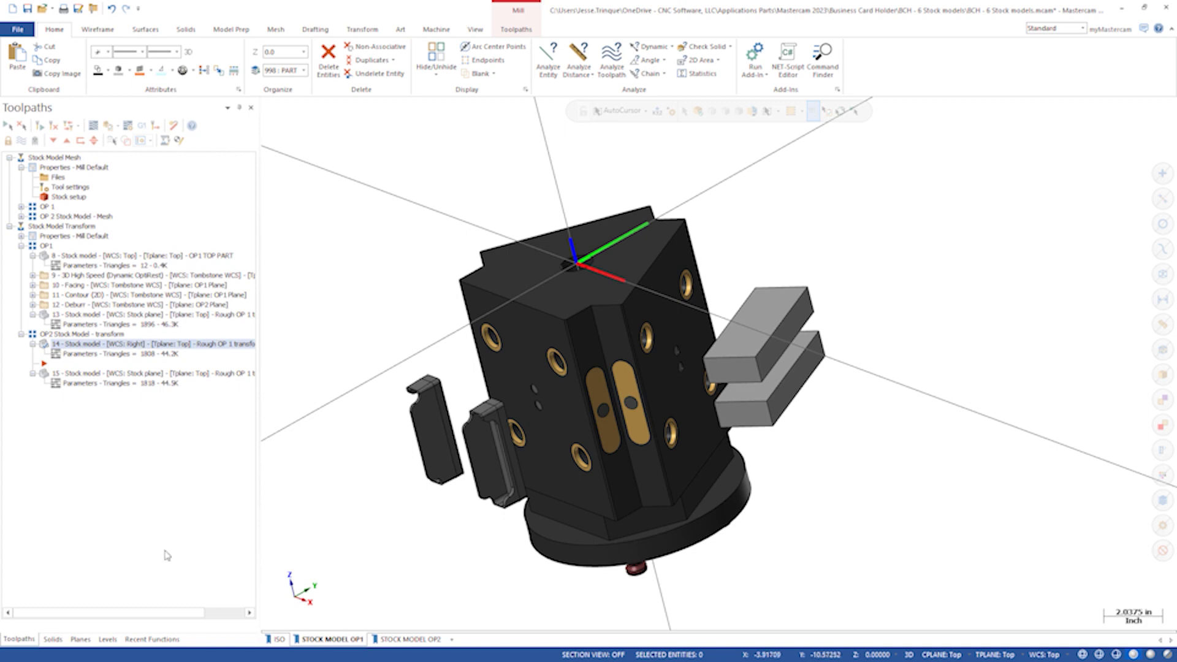
pyautogui.click(81, 639)
pyautogui.click(48, 157)
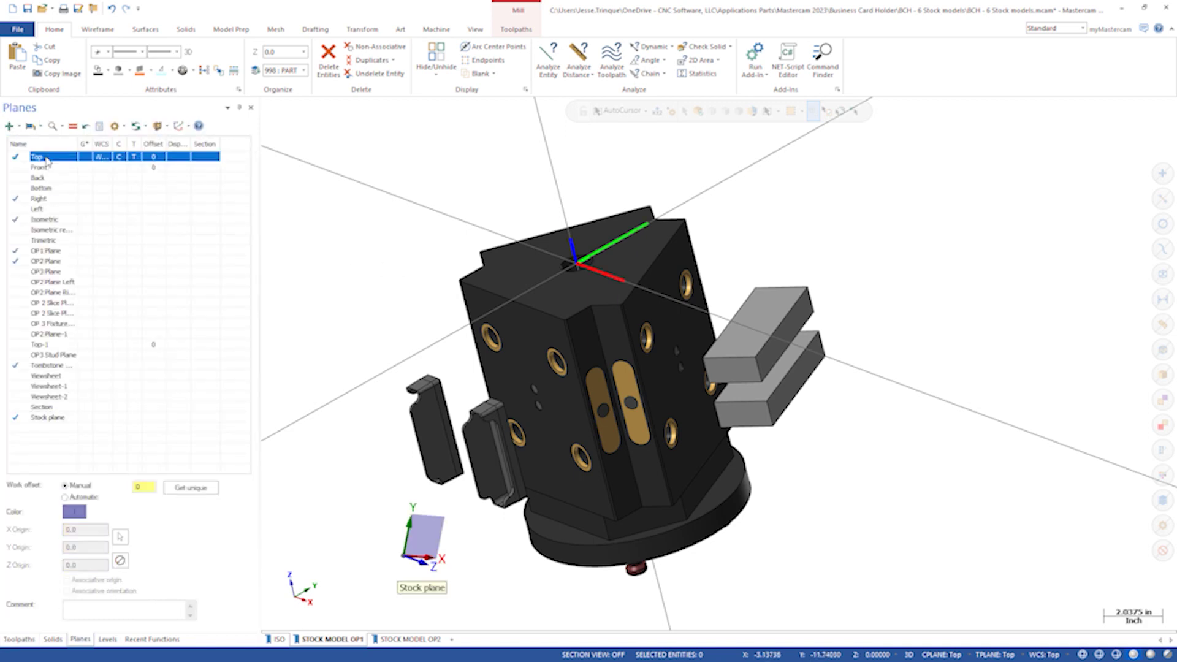
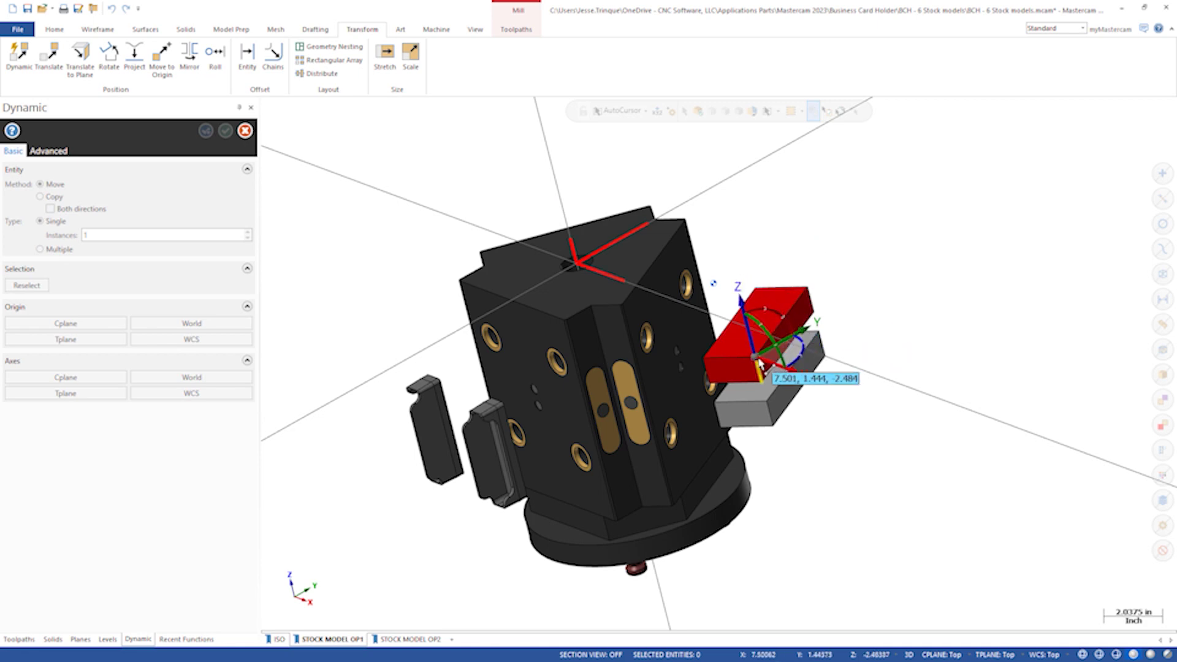
# Step: Reposition the Dynamic move gnomon on the raw stock block, aligning its axes with the block's edges and moving it to a lower edge
pyautogui.click(804, 329)
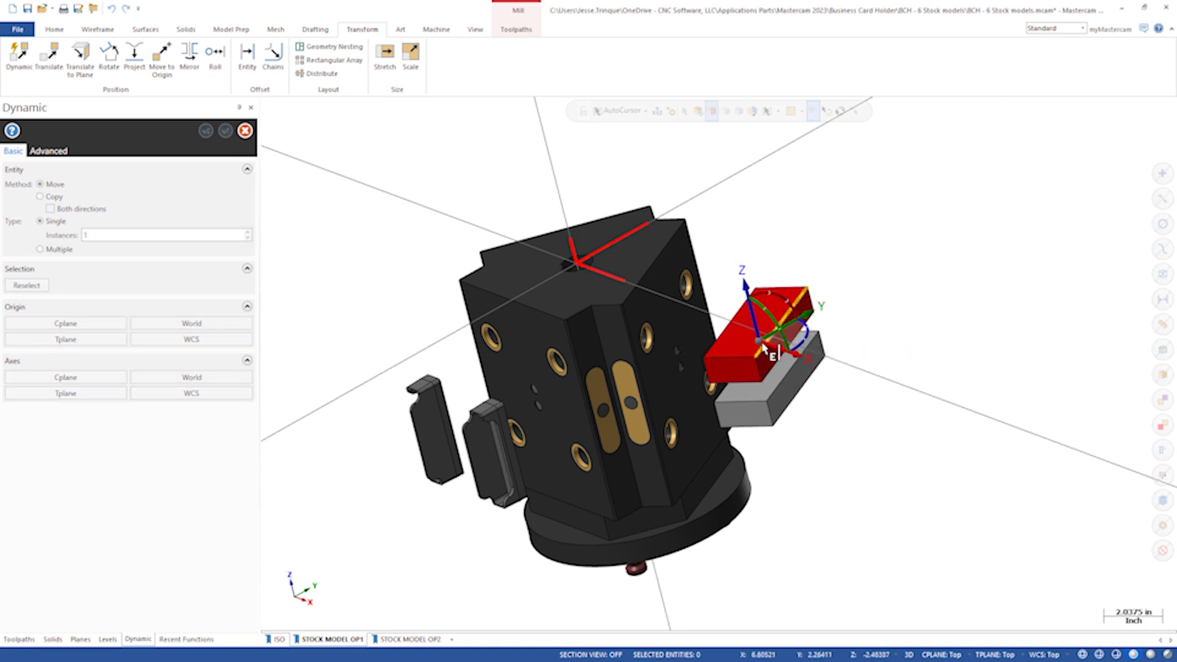
pyautogui.click(765, 345)
pyautogui.click(752, 291)
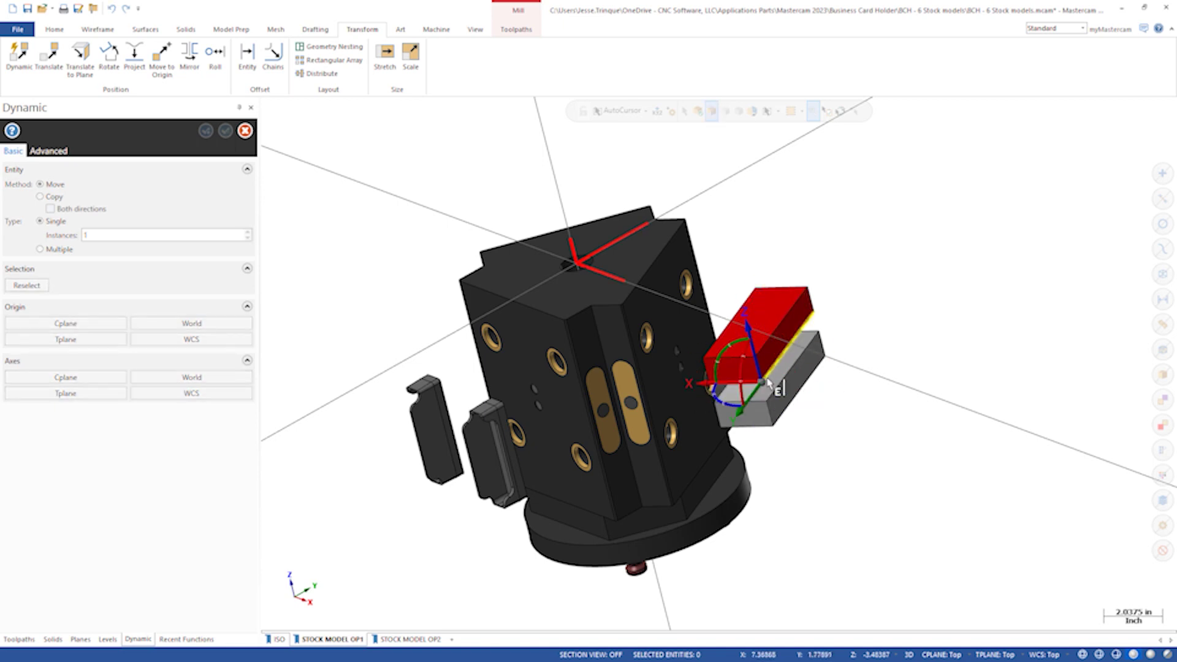
pyautogui.click(772, 379)
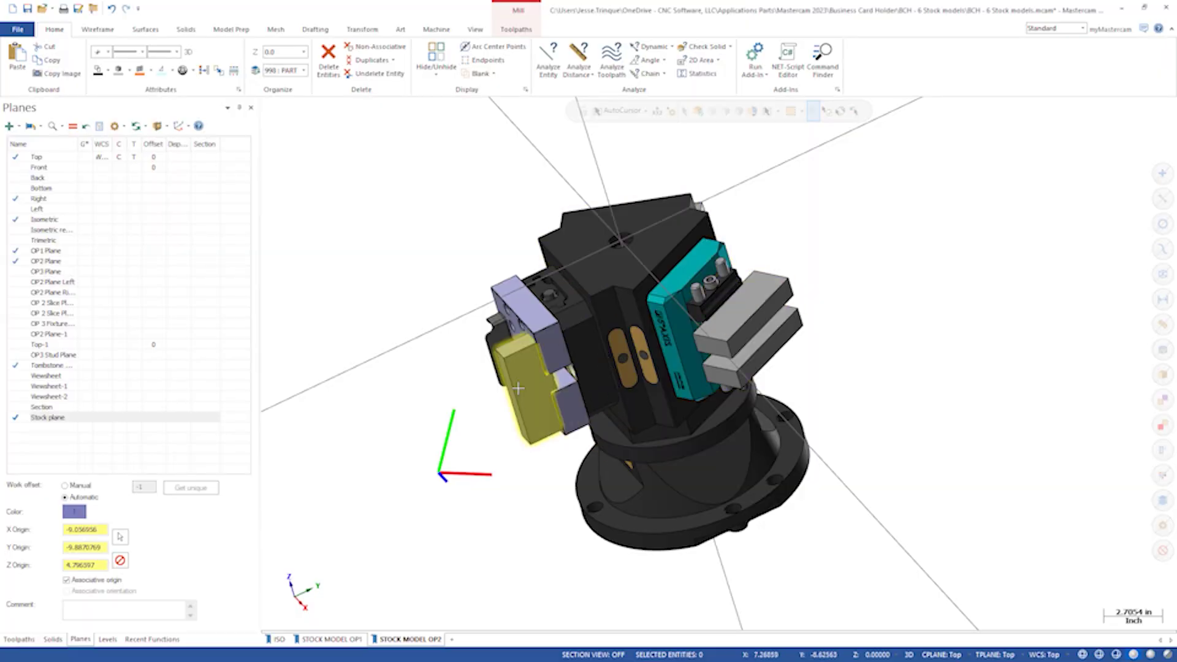
# Step: Examine the OP 2 stock block with its three axis lines, and compare the STOCK MODEL OP1 and STOCK MODEL OP2 viewsheets
pyautogui.click(518, 391)
pyautogui.click(443, 463)
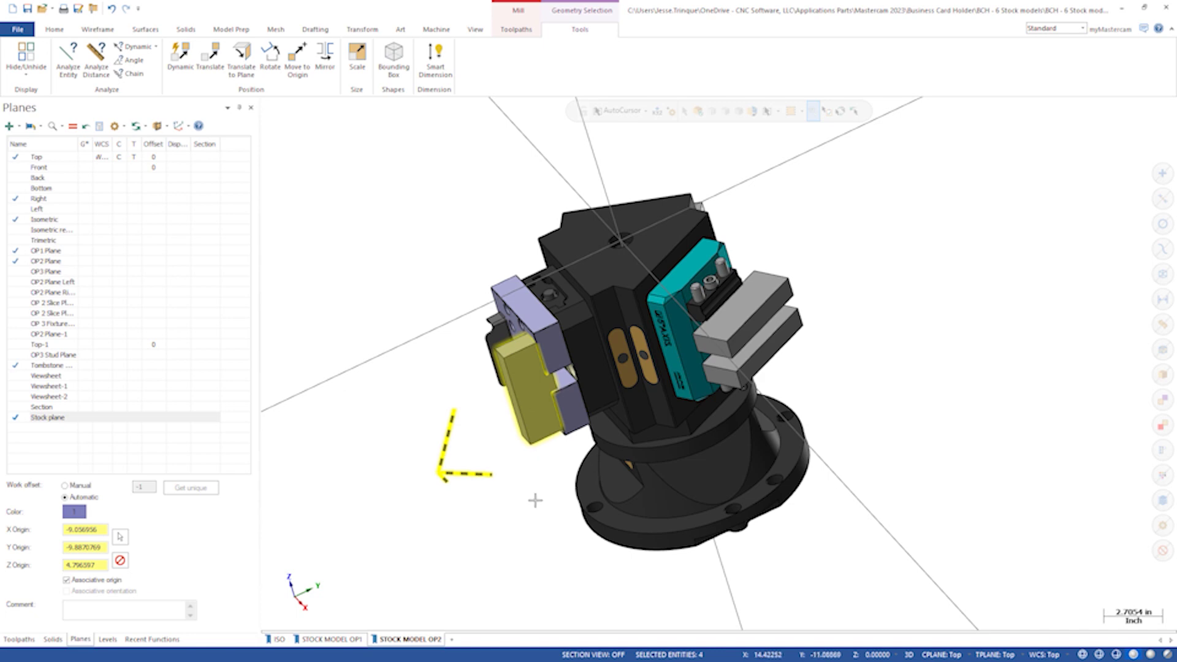
pyautogui.moveTo(530, 497)
pyautogui.mouseDown(button='middle')
pyautogui.moveTo(560, 476)
pyautogui.moveTo(552, 497)
pyautogui.mouseUp(button='middle')
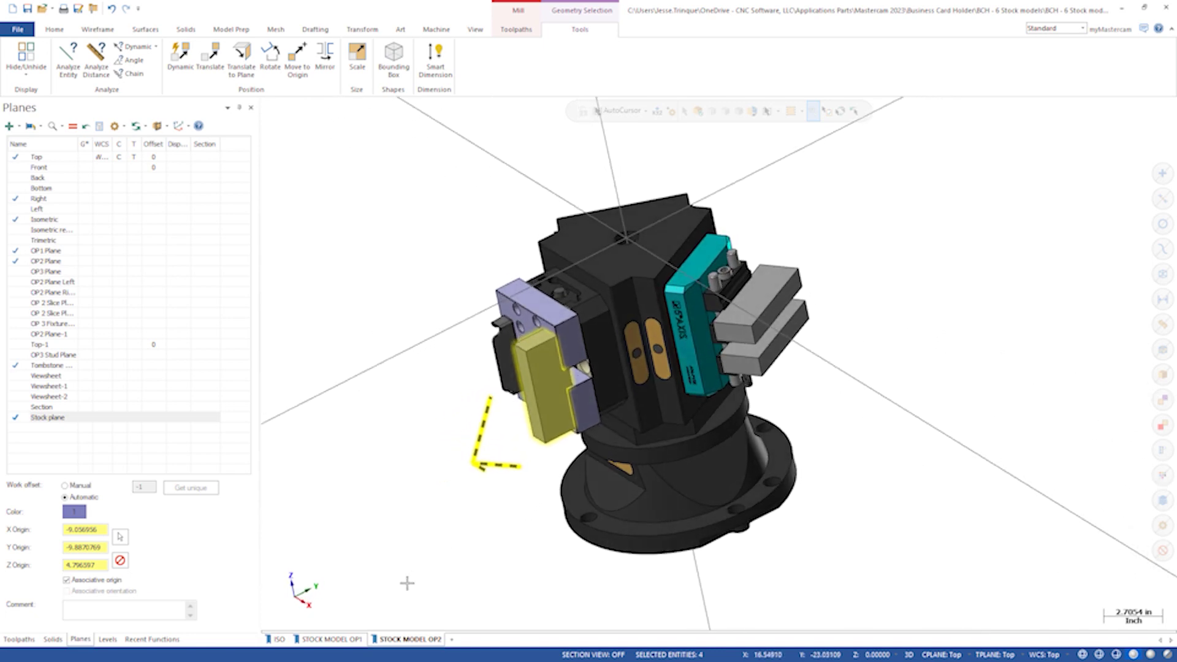
pyautogui.click(338, 641)
pyautogui.click(416, 640)
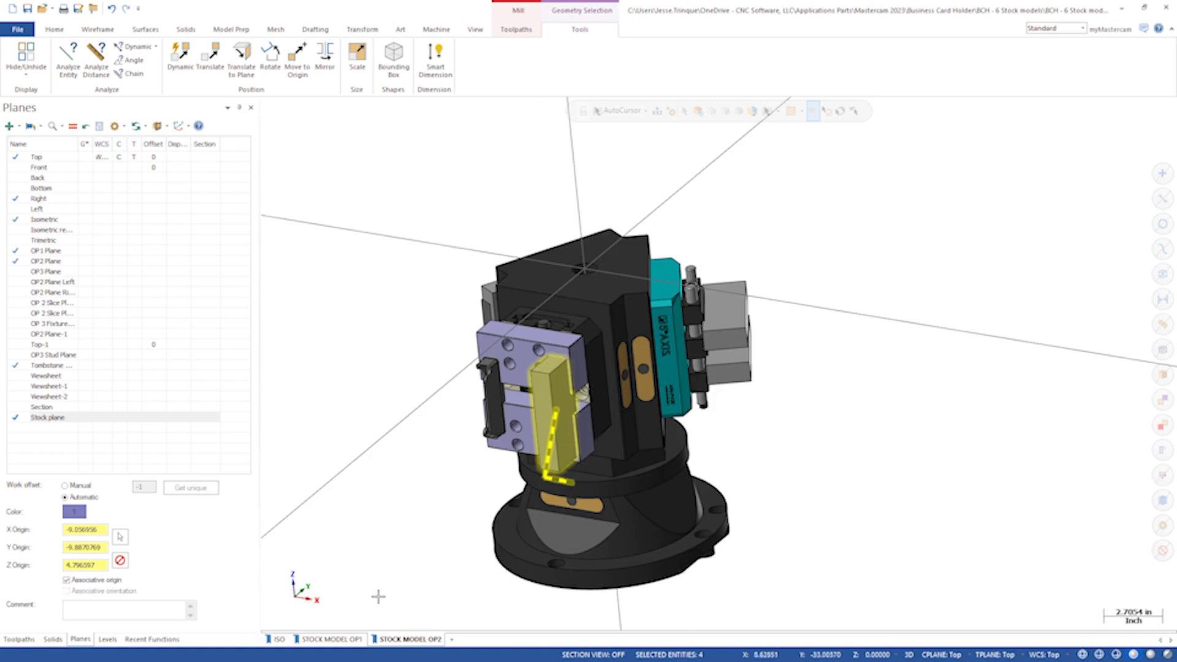
# Step: Start a new dynamic plane, place its origin at the corner of the axis lines below the OP 2 stock, and shift it 1 in along X
pyautogui.click(312, 592)
pyautogui.click(296, 600)
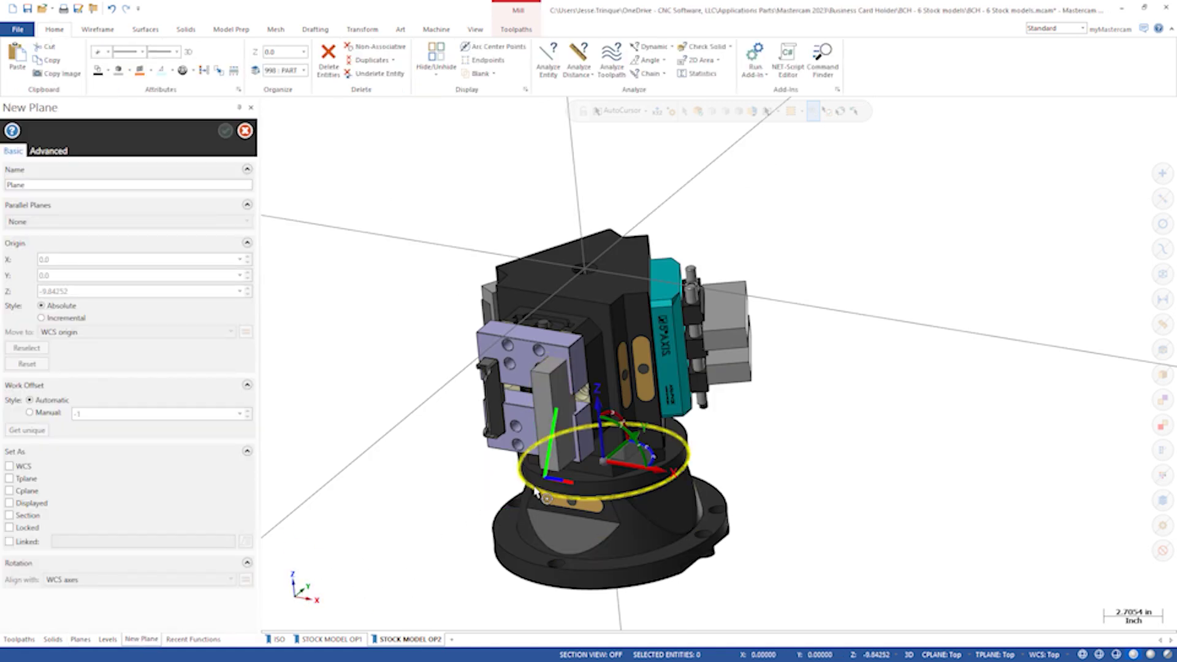
pyautogui.moveTo(474, 500); pyautogui.dragTo(429, 517, button='middle')
pyautogui.click(530, 483)
pyautogui.write('1')
pyautogui.press('Return')
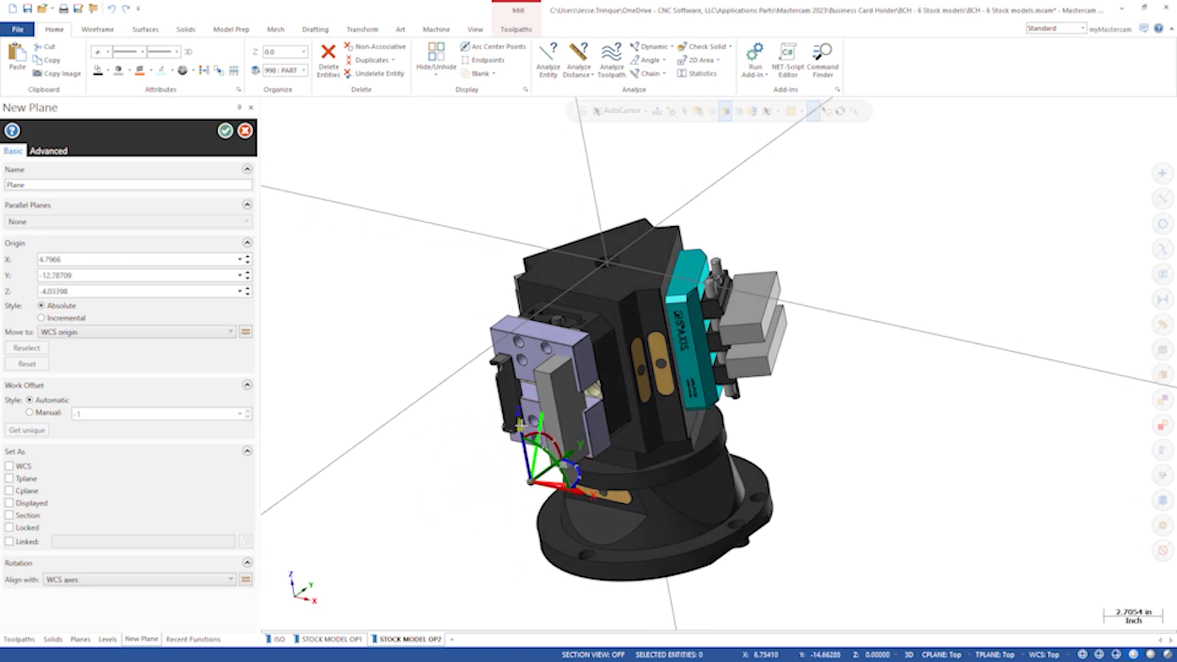
pyautogui.click(551, 490)
pyautogui.moveTo(528, 502); pyautogui.dragTo(575, 547, button='middle')
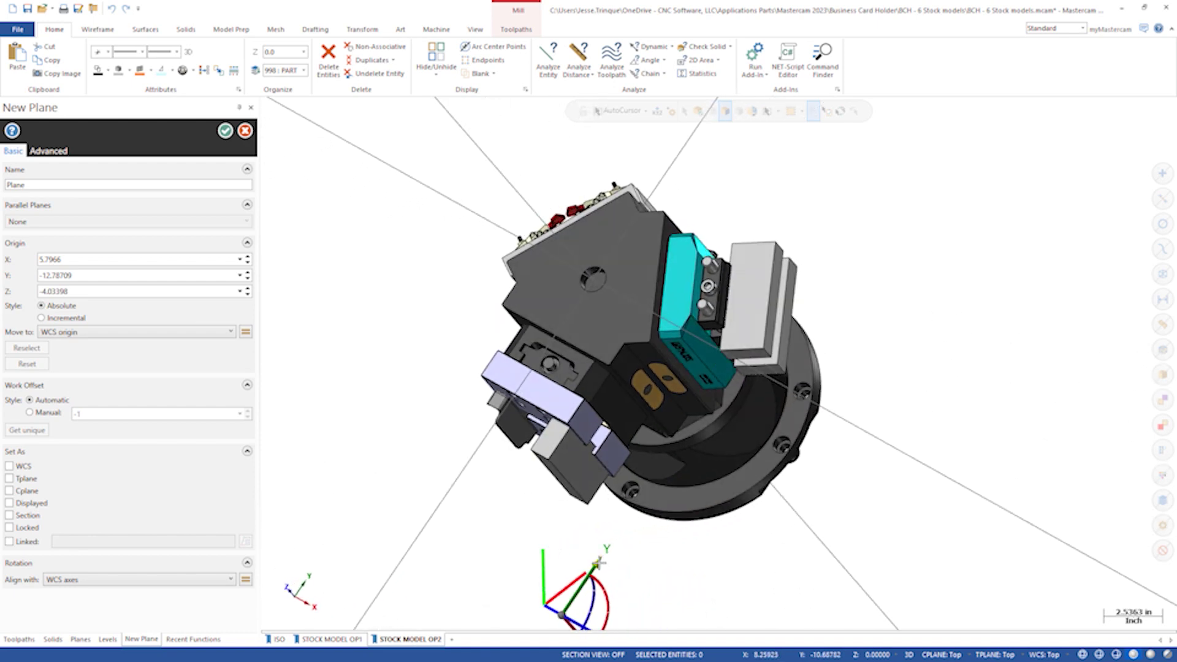
# Step: Return the plane's origin to the corner of the axis lines, align its axes to them, and save it as New Stock Plane
pyautogui.click(562, 613)
pyautogui.click(549, 604)
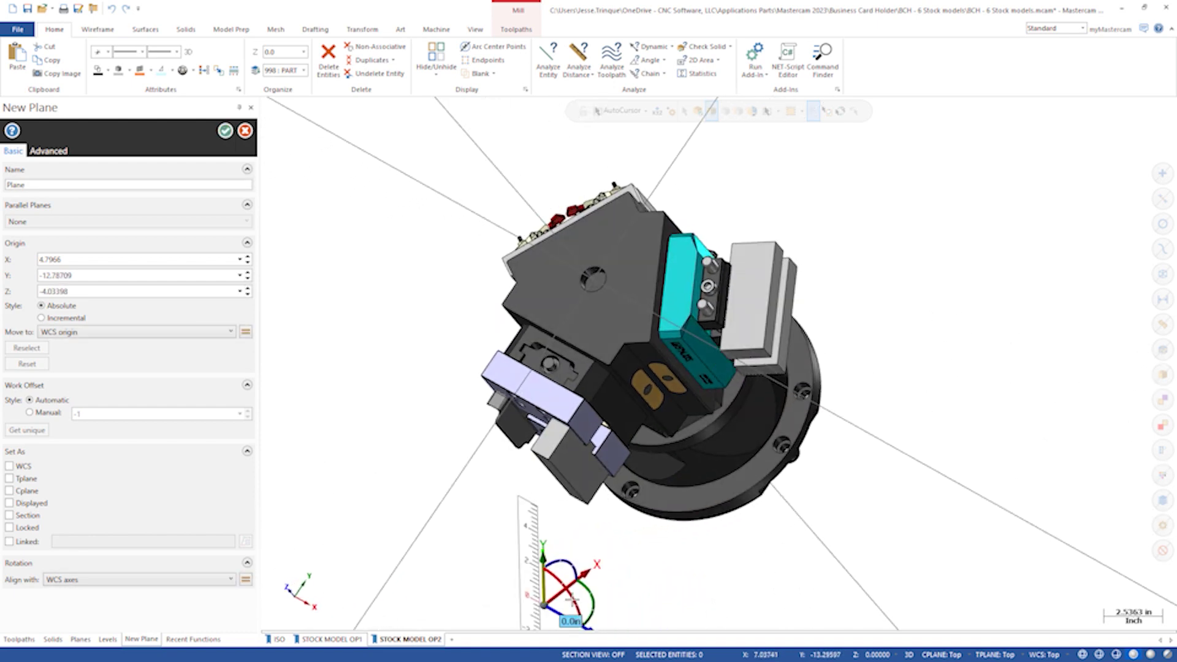
pyautogui.scroll(-3, 490, 564)
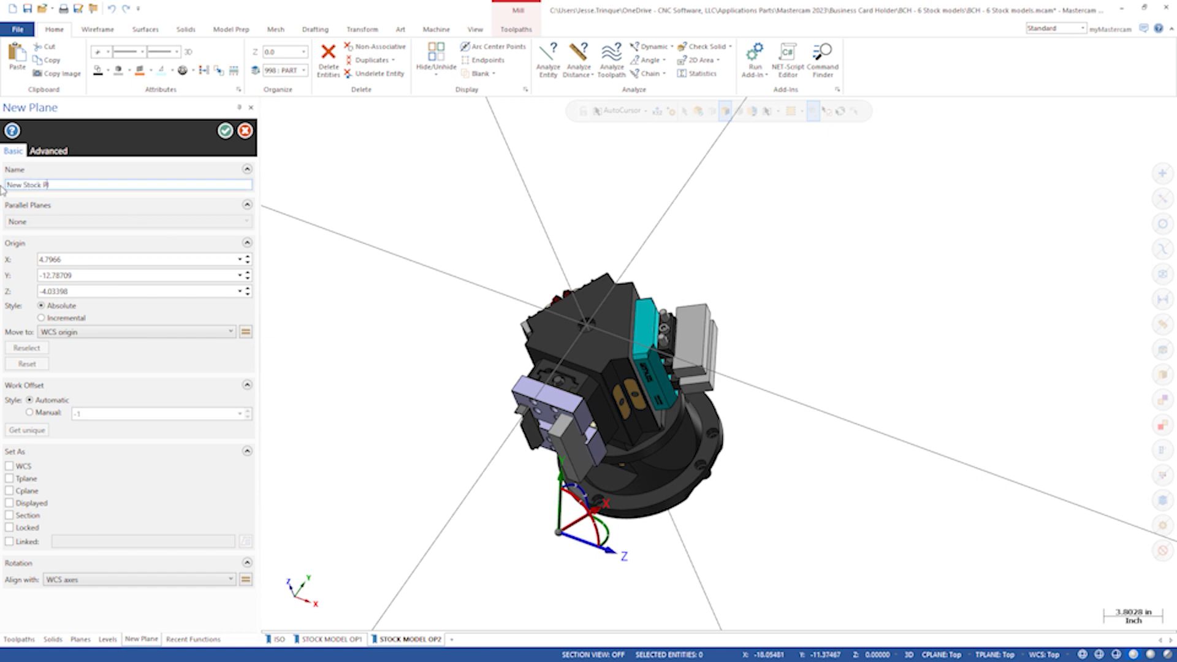
pyautogui.click(226, 130)
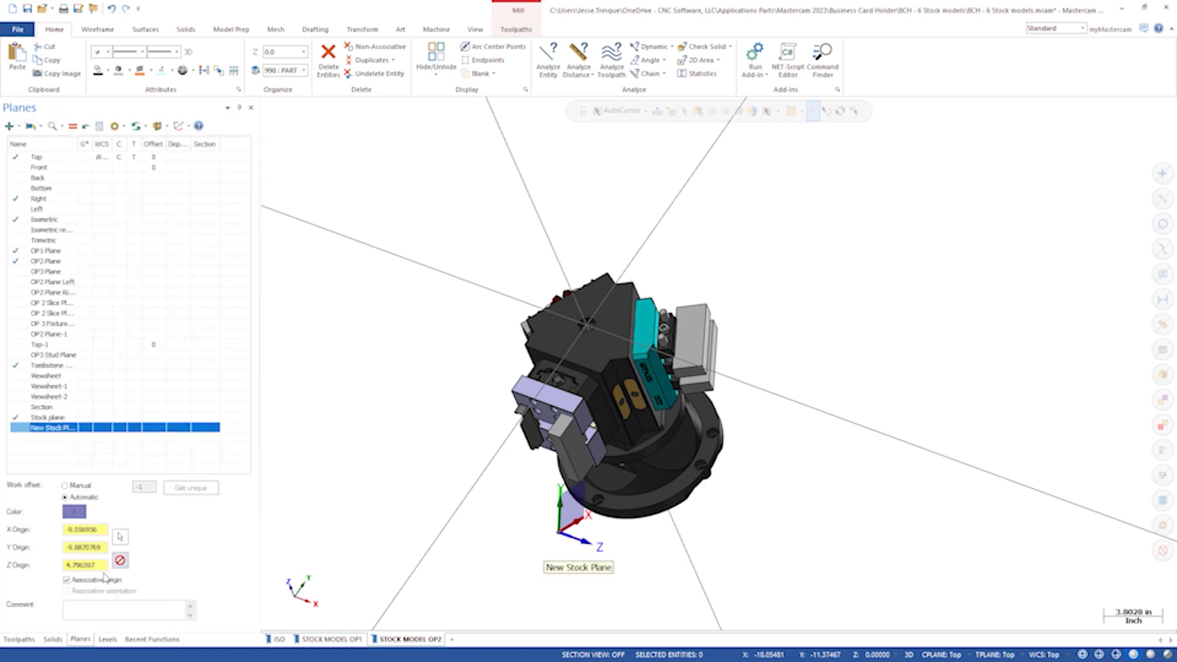
# Step: Change the Rough OP 1 transform stock model's stock plane to New Stock Plane, accept it, and switch to the ISO viewsheet
pyautogui.click(19, 638)
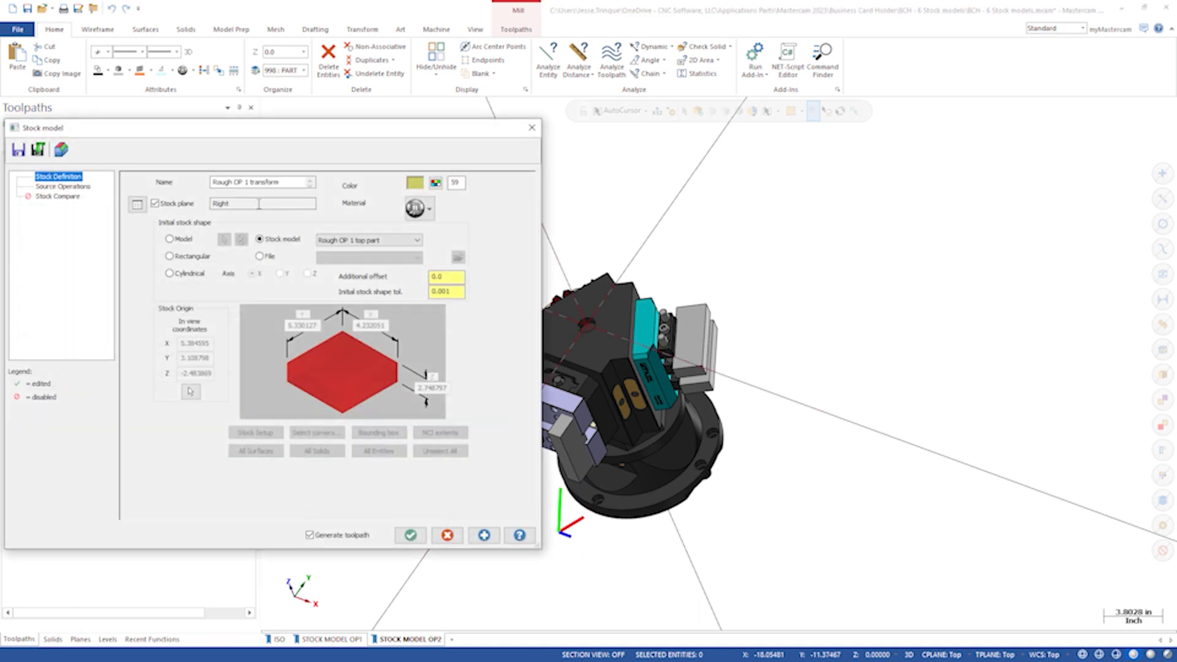
pyautogui.click(137, 206)
pyautogui.scroll(-3, 29, 257)
pyautogui.click(38, 249)
pyautogui.click(133, 280)
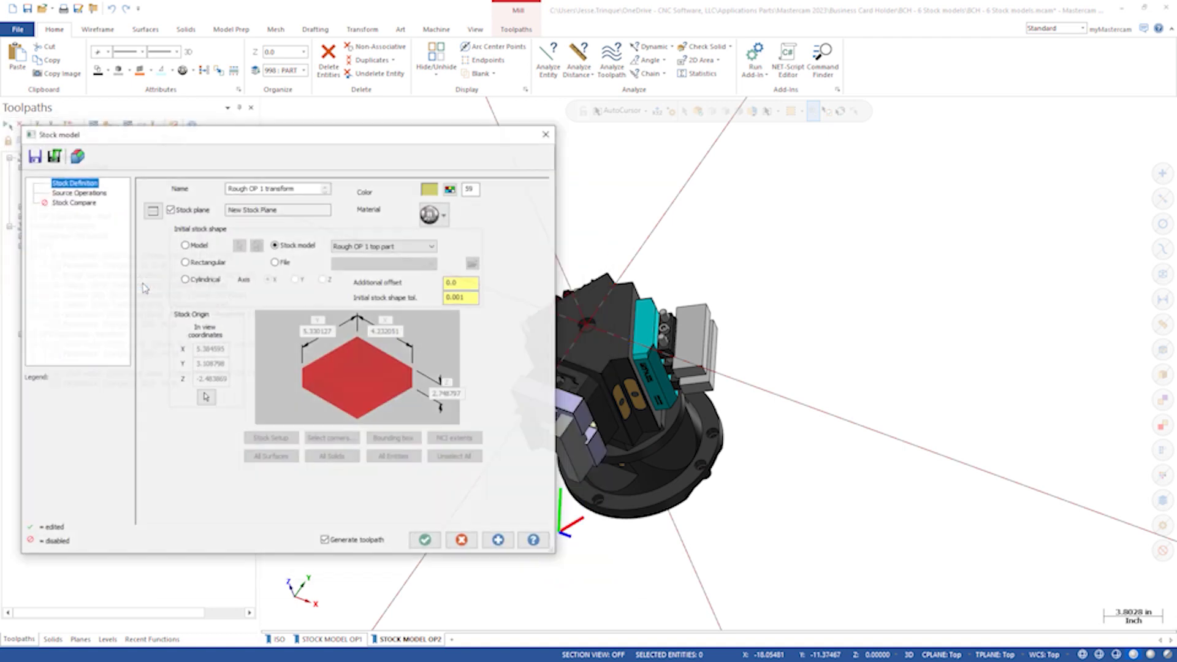
pyautogui.click(411, 536)
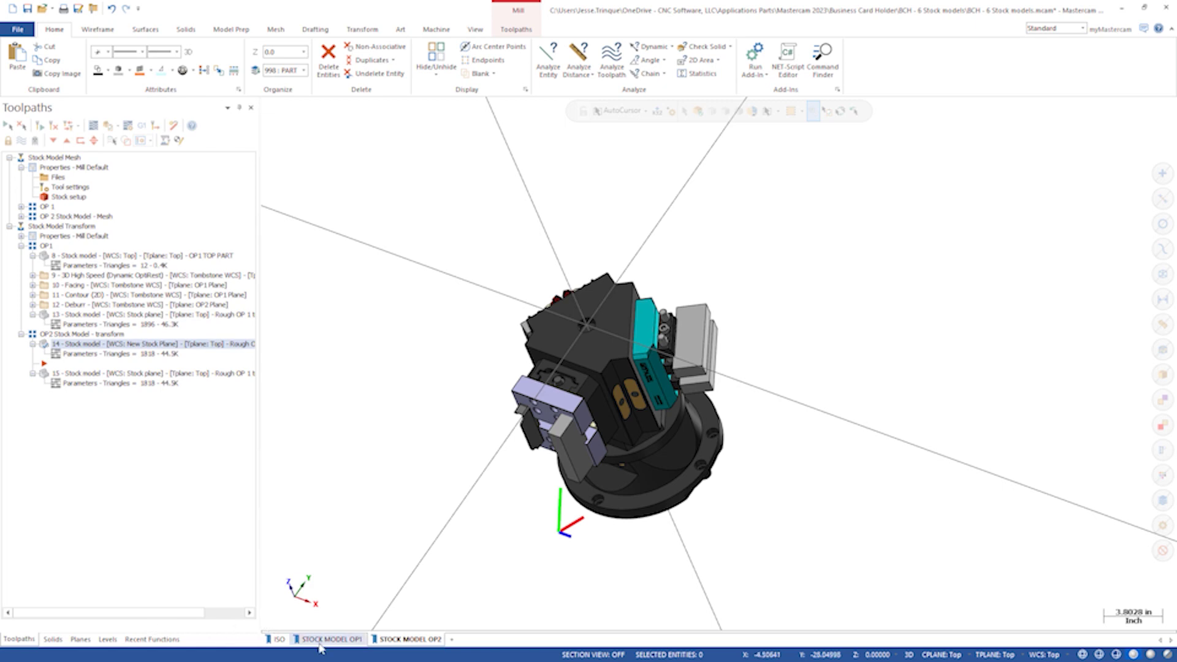
pyautogui.click(279, 639)
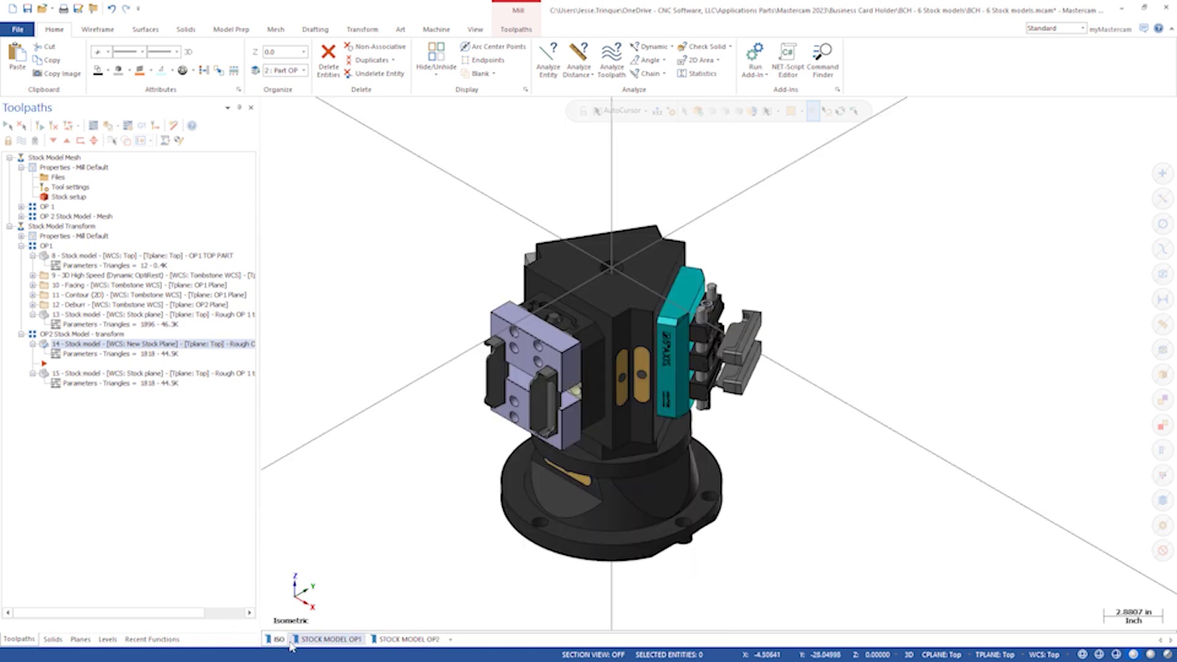